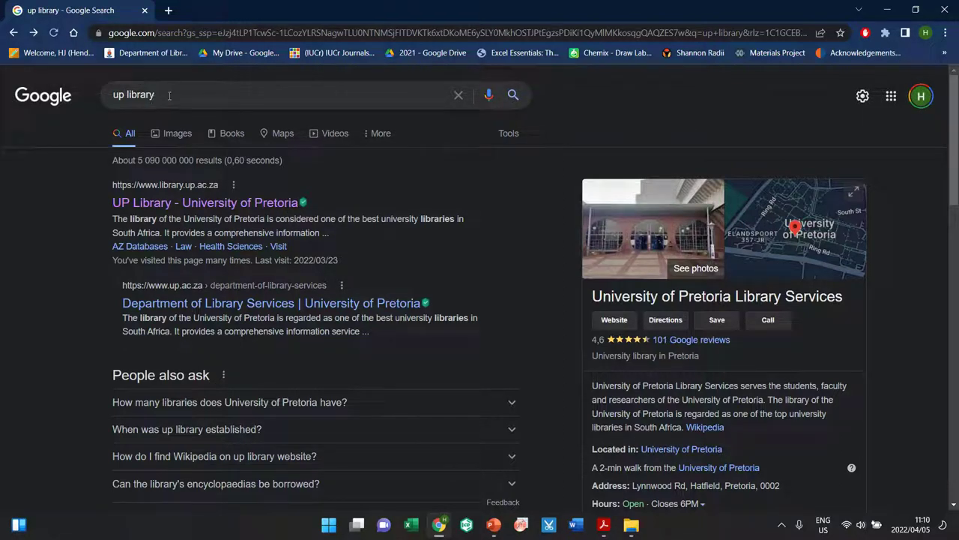
# Open the Chemistry subject guide on the University of Pretoria library website
pyautogui.click(165, 204)
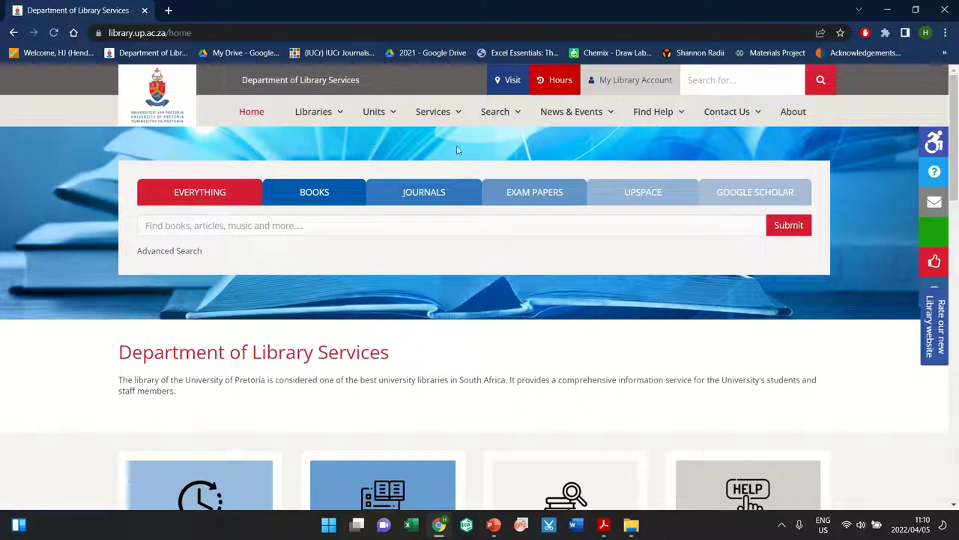
pyautogui.moveTo(514, 118)
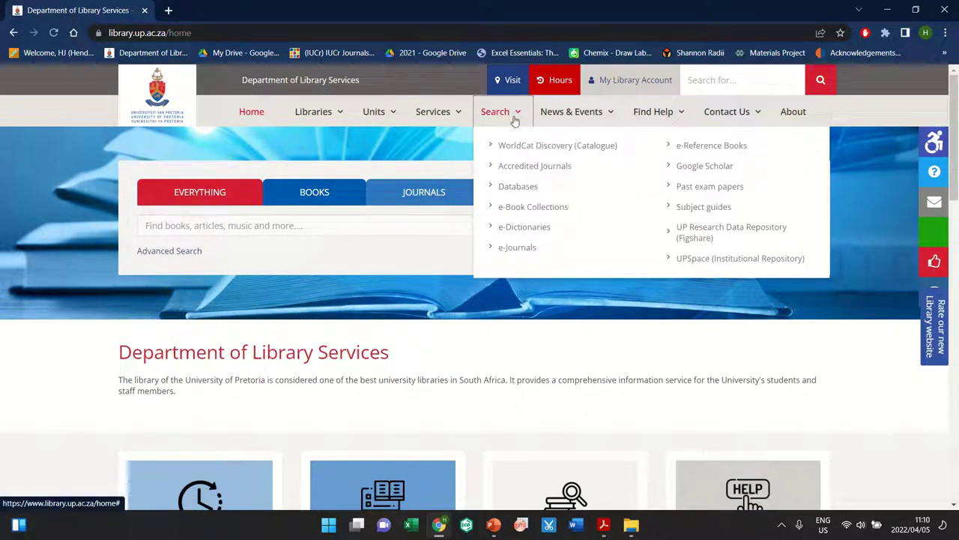
pyautogui.click(722, 210)
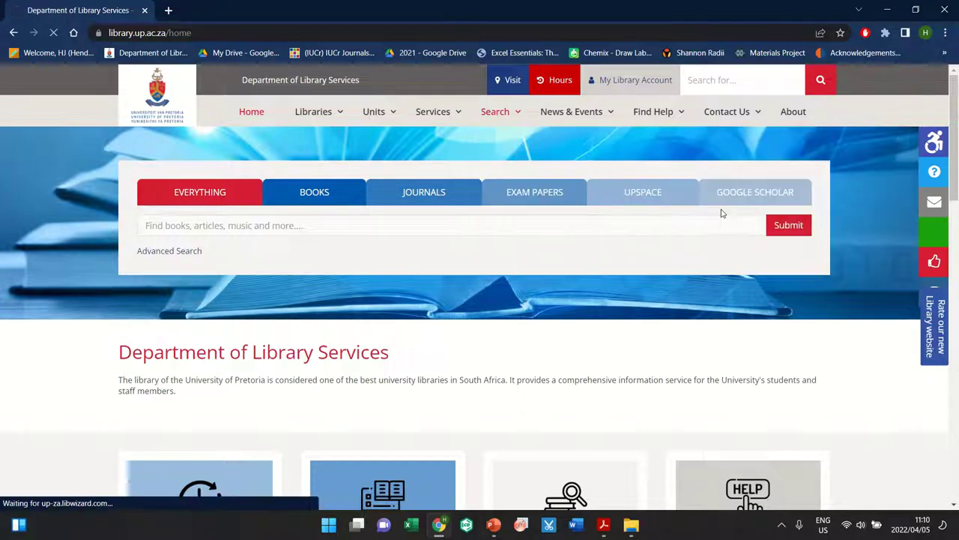
pyautogui.scroll(-3, 337, 192)
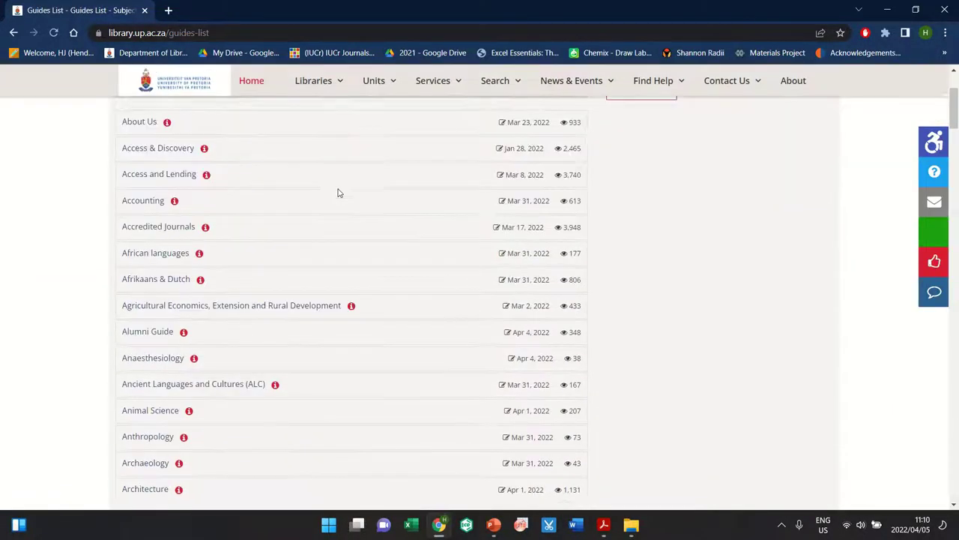
pyautogui.scroll(-8, 337, 192)
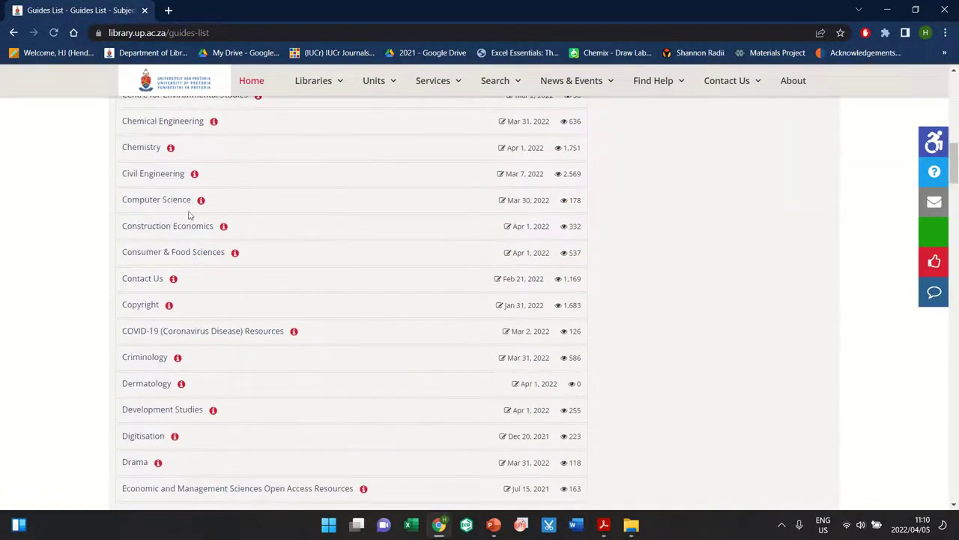
pyautogui.click(138, 149)
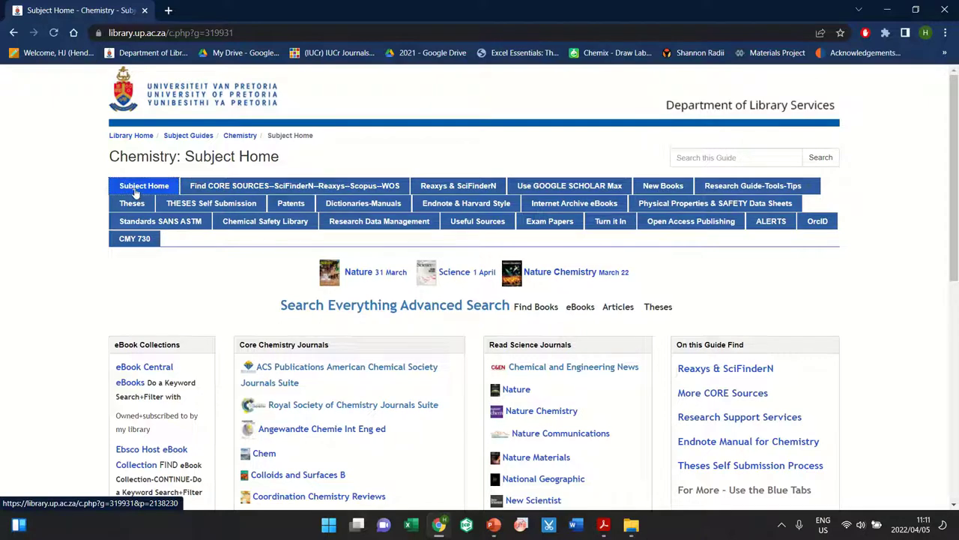
# Open Reaxys from the Chemistry guide's core sources and log in to the UP portal with the prefilled credentials
pyautogui.click(226, 192)
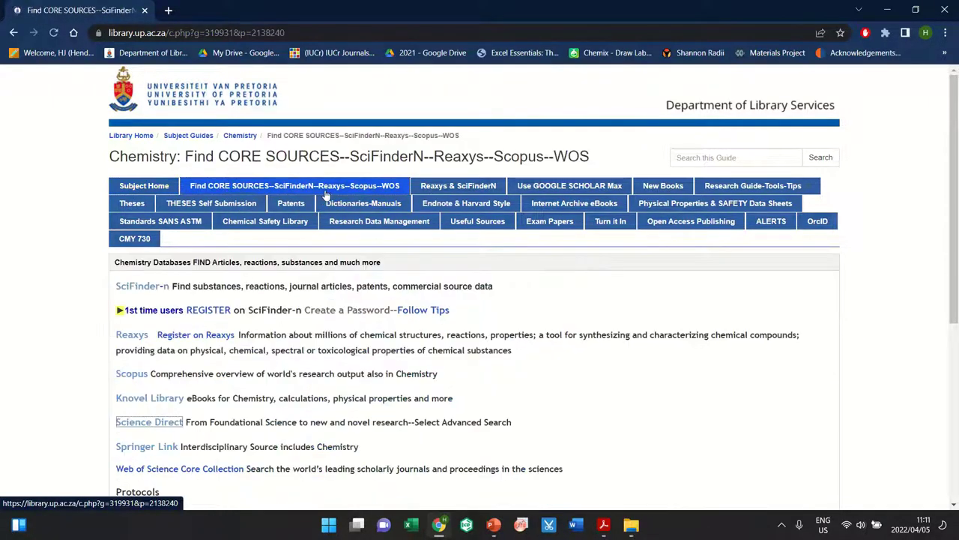
pyautogui.scroll(-2, 75, 210)
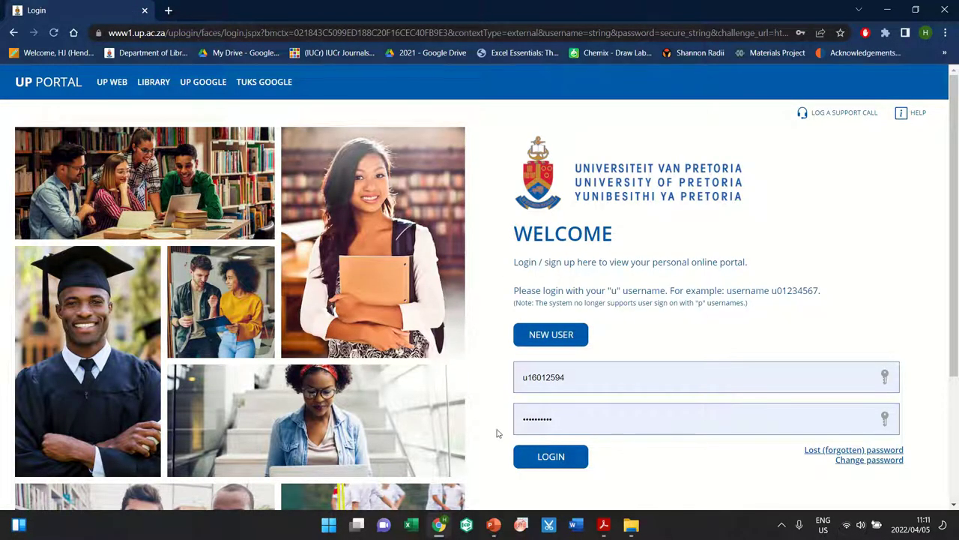
pyautogui.click(551, 456)
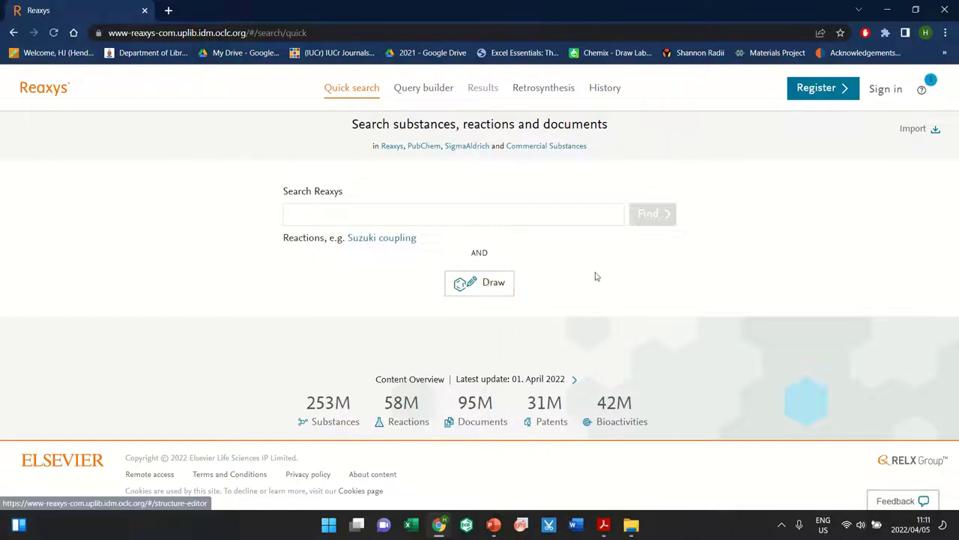
# Open the Reaxys structure editor and place a benzene ring on the empty canvas
pyautogui.click(364, 213)
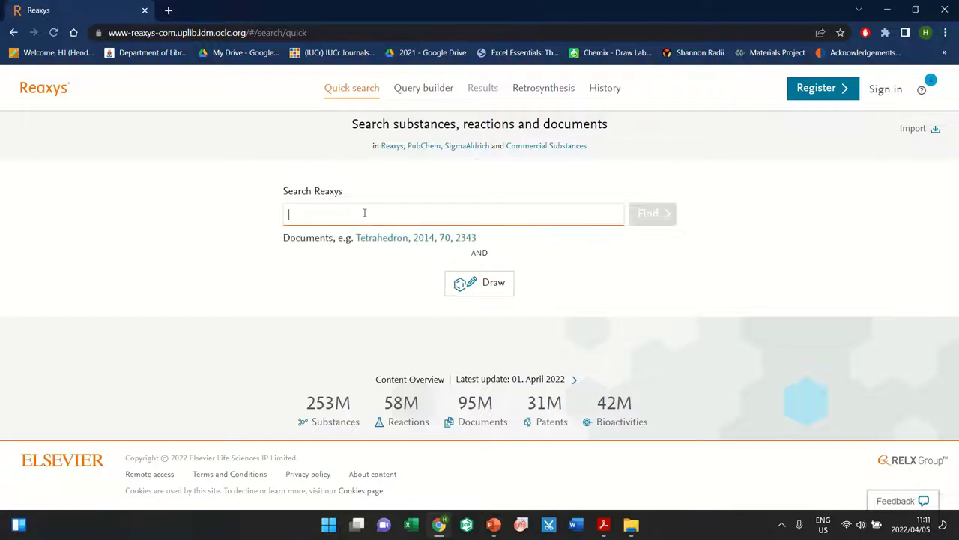
pyautogui.click(470, 290)
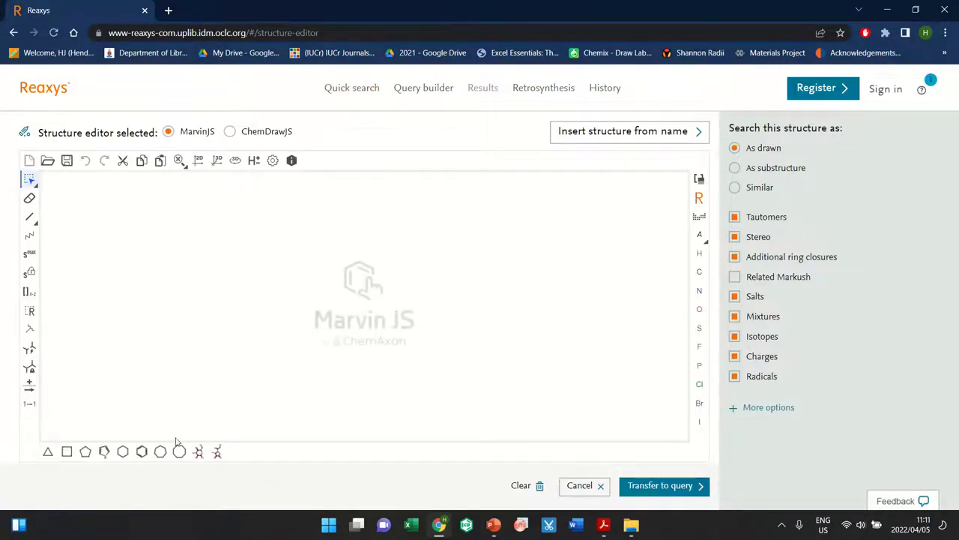
pyautogui.click(141, 451)
pyautogui.click(213, 293)
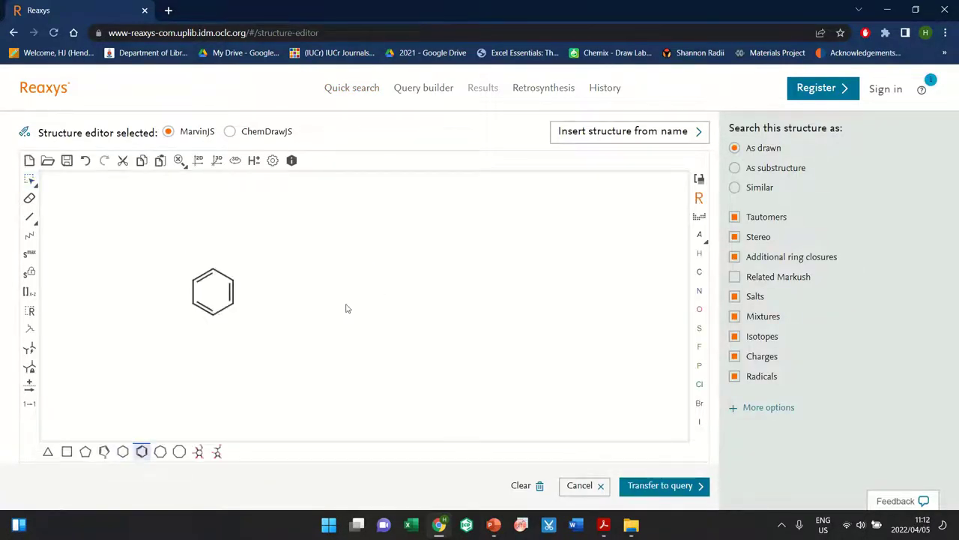
# Attach chlorine atoms through single bonds to the benzene ring's two upper side carbons to form 1,3-dichlorobenzene
pyautogui.click(30, 217)
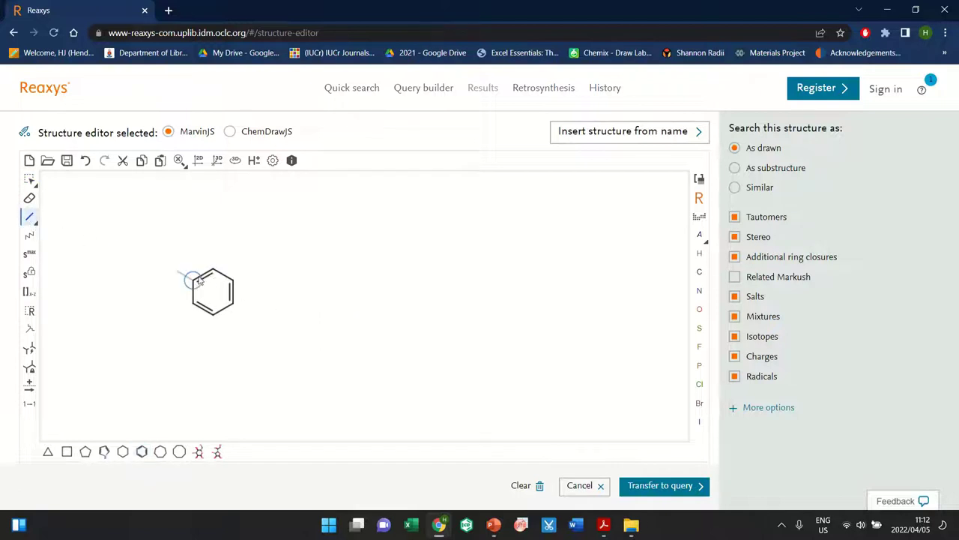
pyautogui.click(191, 276)
pyautogui.click(235, 276)
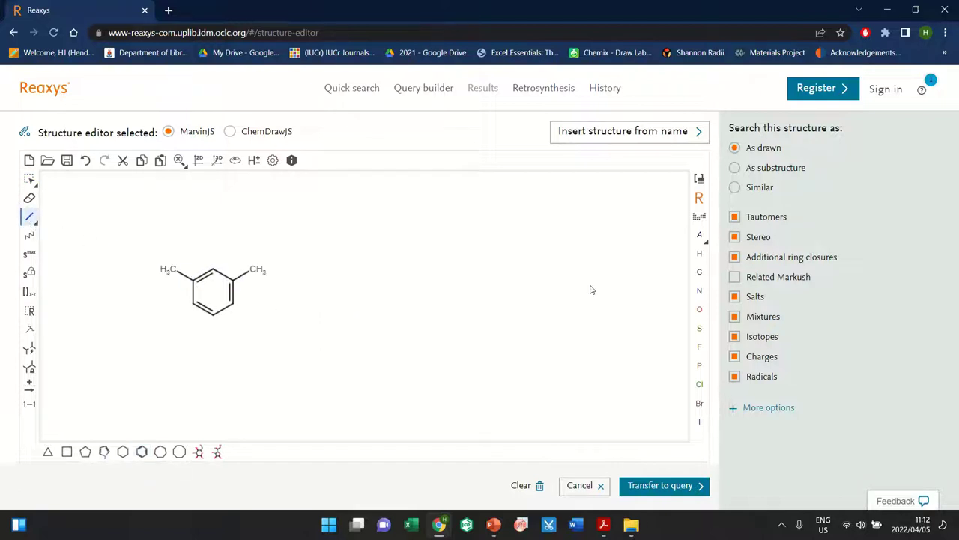
pyautogui.click(699, 384)
pyautogui.click(180, 270)
pyautogui.click(253, 268)
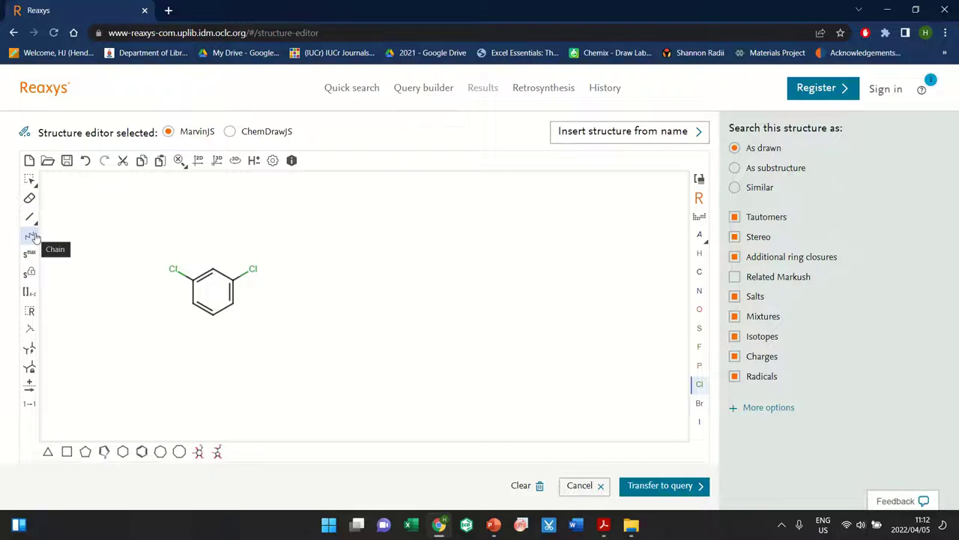
# View the editor's full periodic table of elements and close it without choosing an element
pyautogui.click(697, 217)
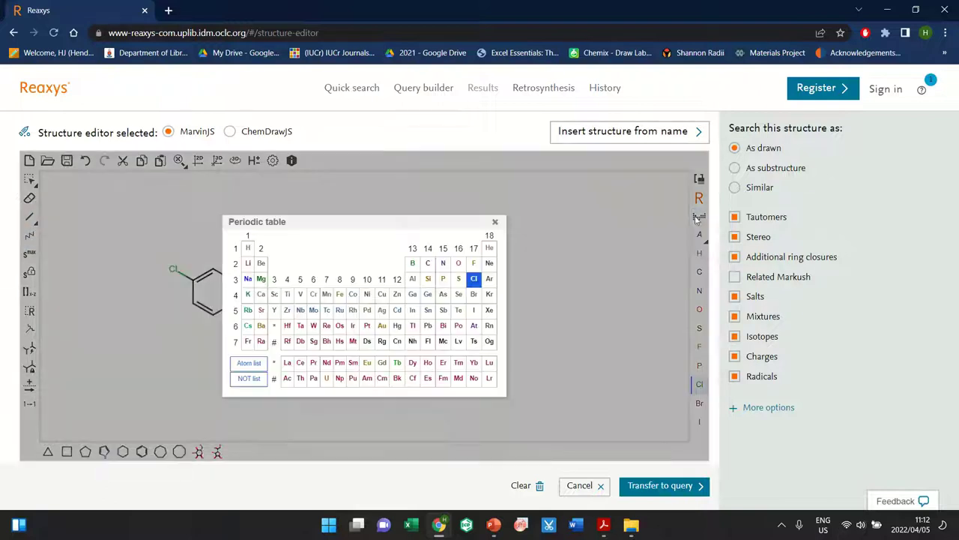
pyautogui.click(493, 225)
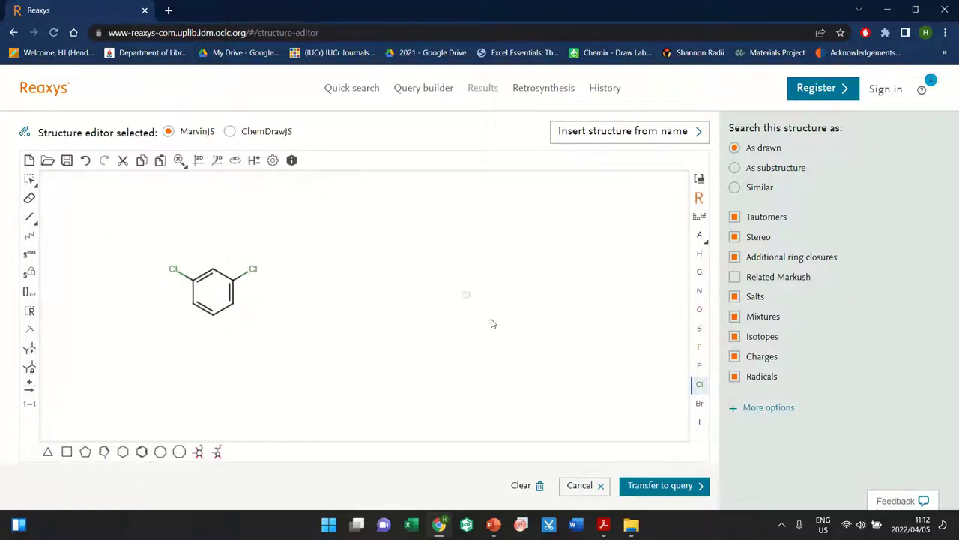
# Transfer the drawn structure to the query, search Reaxys for it, and look through the result categories
pyautogui.click(684, 487)
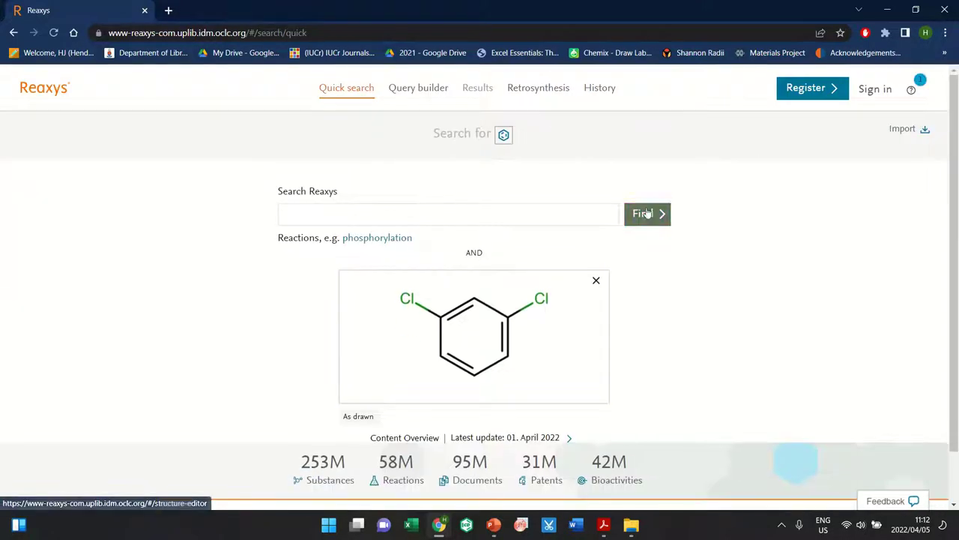
pyautogui.click(652, 215)
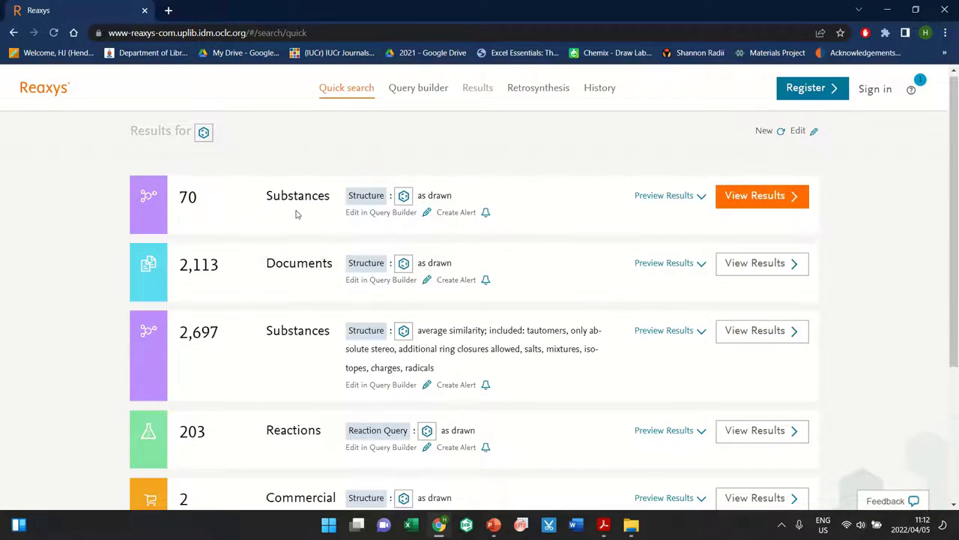
pyautogui.scroll(-1, 300, 197)
pyautogui.scroll(1, 300, 197)
pyautogui.scroll(-3, 300, 203)
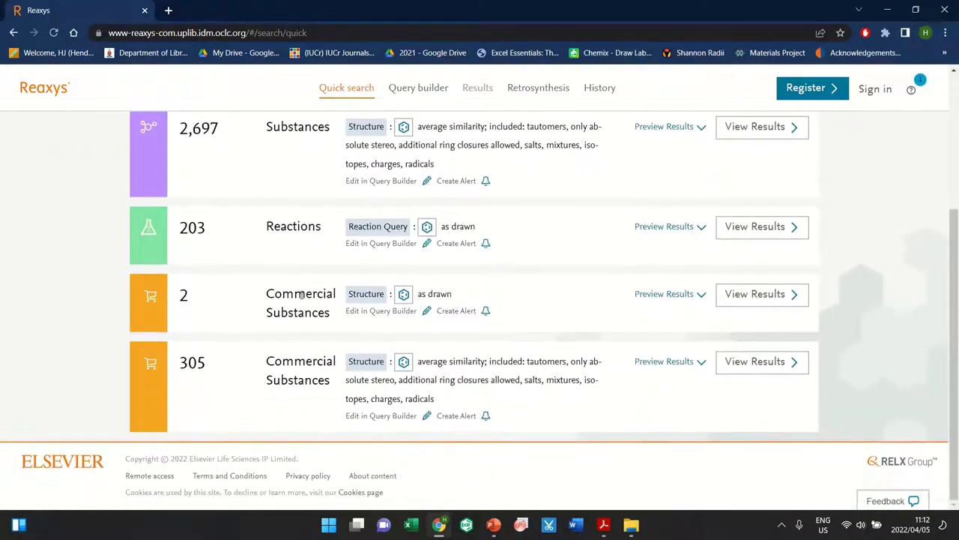
pyautogui.scroll(3, 306, 338)
pyautogui.scroll(1, 525, 285)
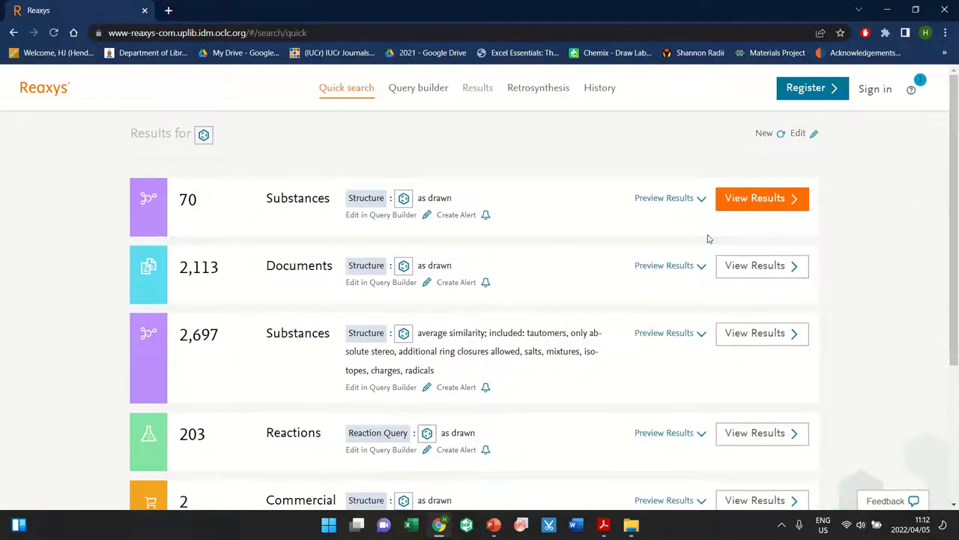
# Open the as-drawn substance results and look up 1,3-dichlorobenzene's supplier products on the Sigma-Aldrich site
pyautogui.click(788, 206)
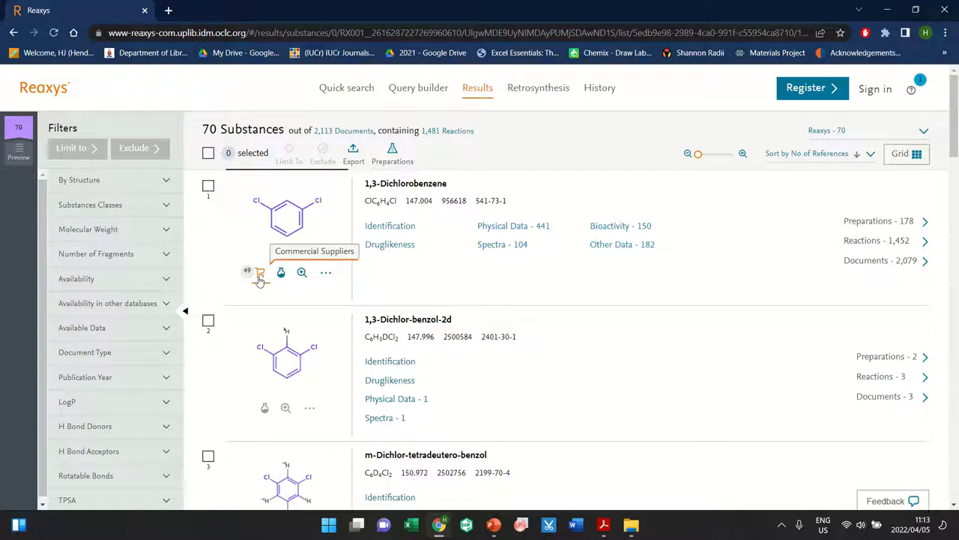
pyautogui.click(260, 278)
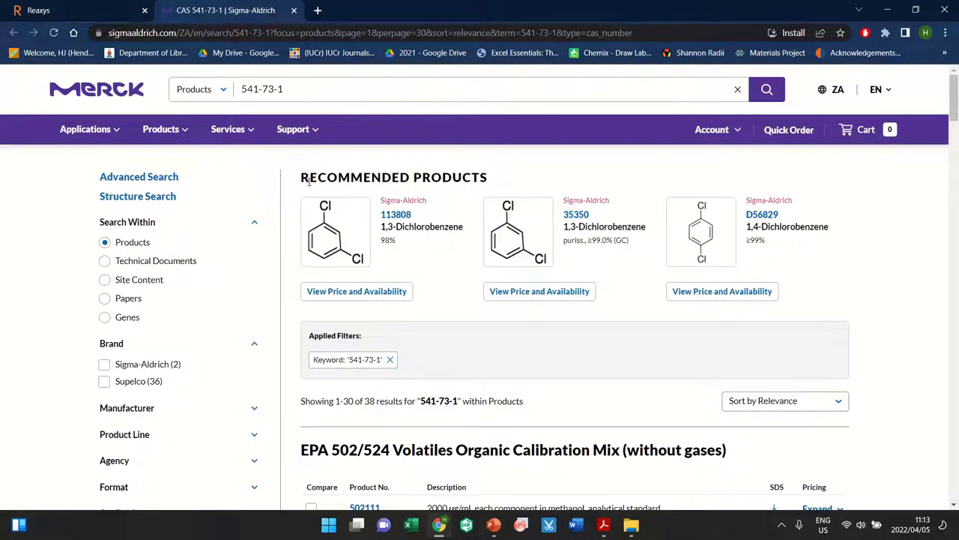
pyautogui.scroll(-2, 308, 180)
pyautogui.scroll(-2, 308, 181)
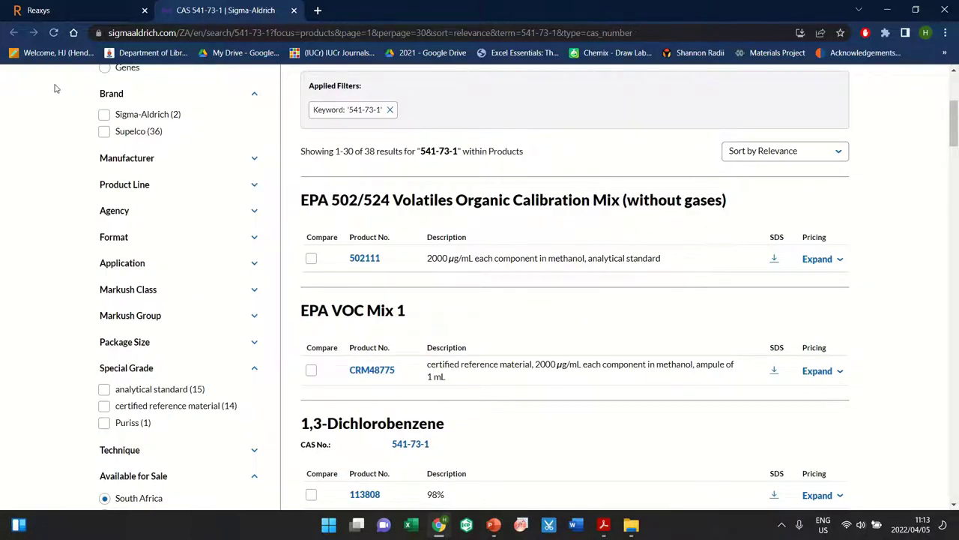
# Open the safety data sheet for the 98% 1,3-dichlorobenzene, product 113808, from the Sigma-Aldrich product list
pyautogui.click(70, 9)
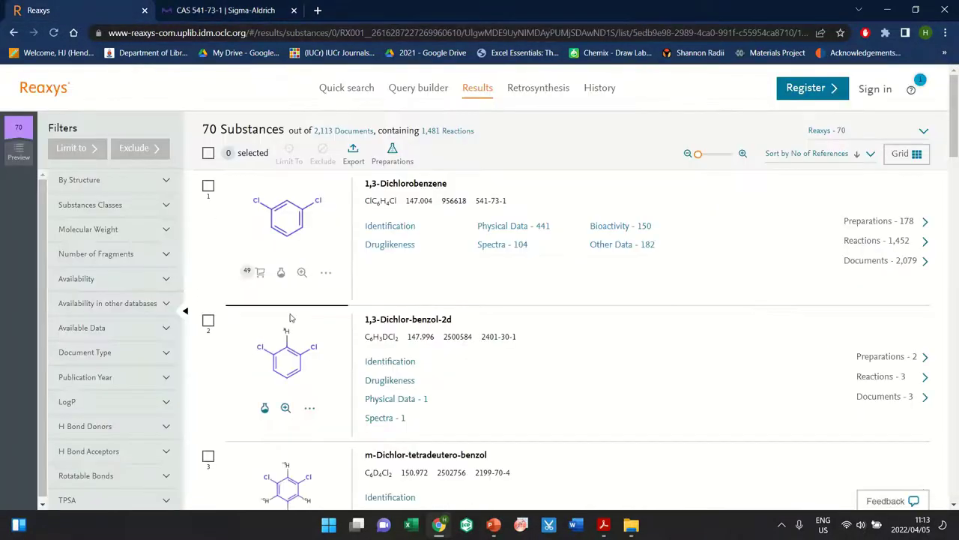
pyautogui.click(257, 7)
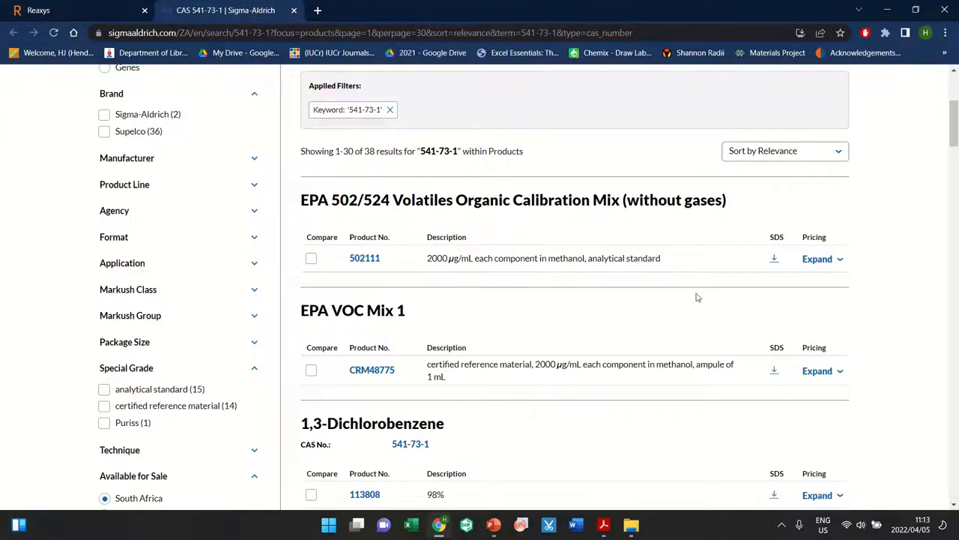
pyautogui.scroll(1, 697, 297)
pyautogui.scroll(-4, 697, 297)
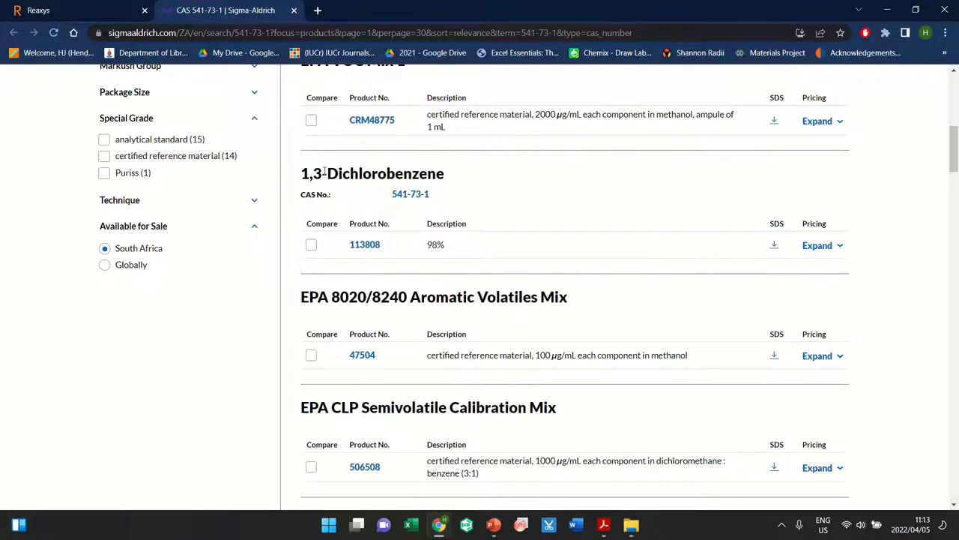
pyautogui.click(777, 248)
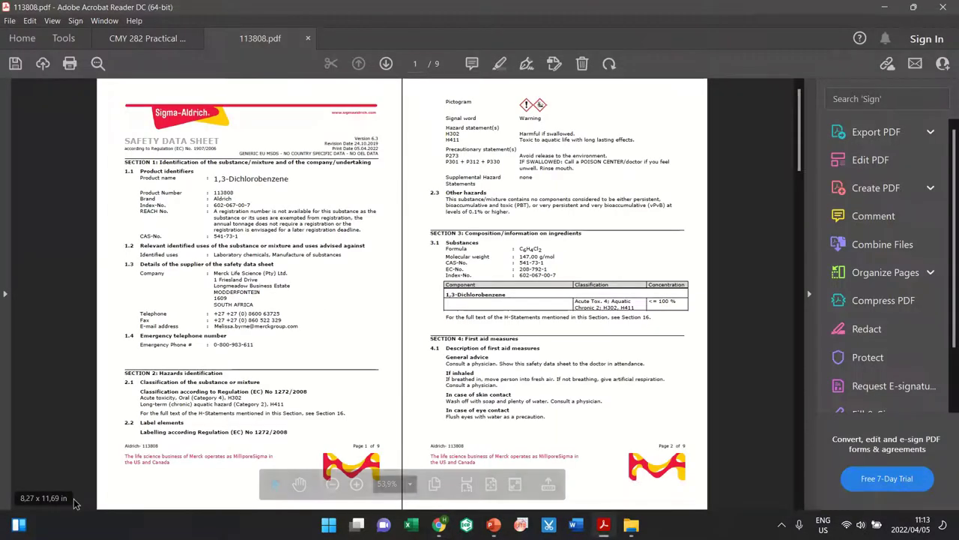
# Read through the 1,3-dichlorobenzene safety data sheet and close it without saving changes
pyautogui.scroll(-10, 325, 257)
pyautogui.scroll(-3, 323, 257)
pyautogui.scroll(12, 324, 258)
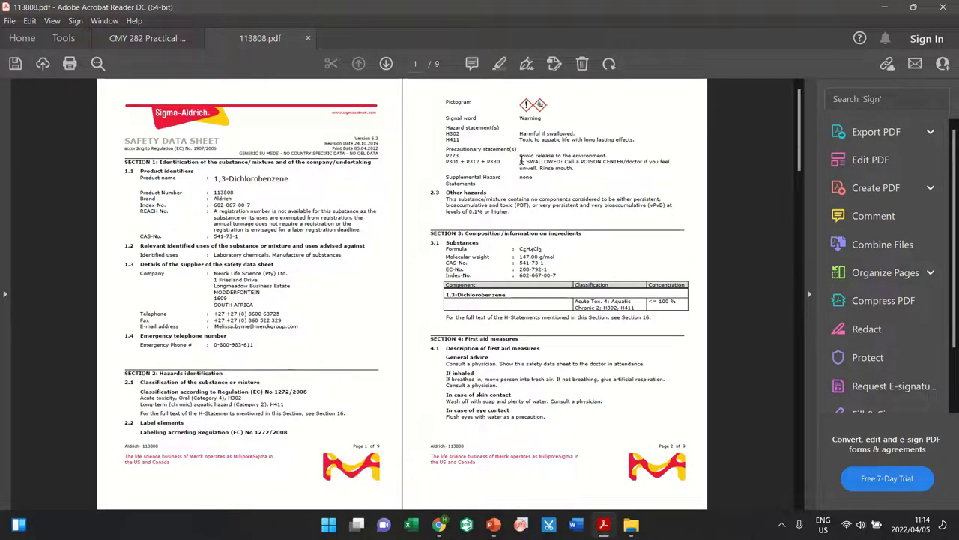
pyautogui.scroll(-3, 373, 252)
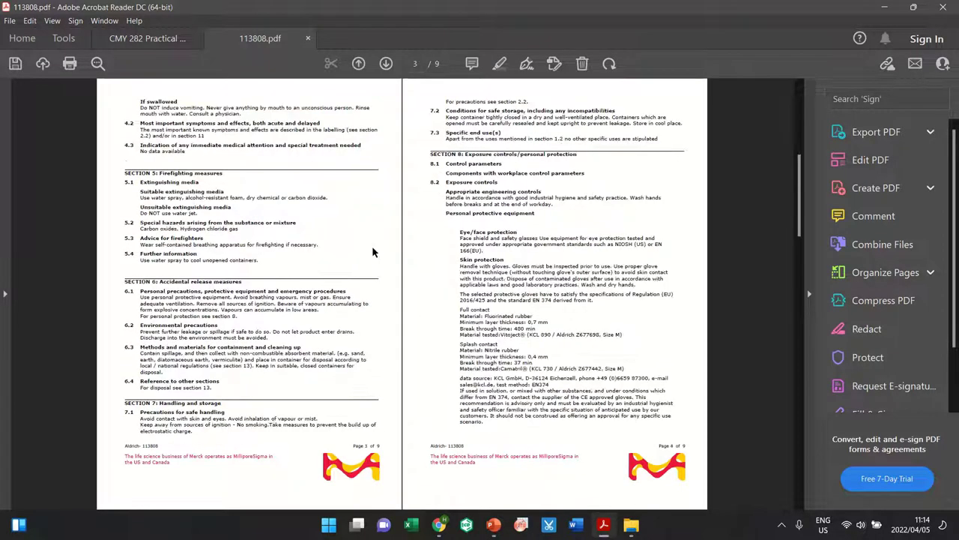
pyautogui.click(304, 41)
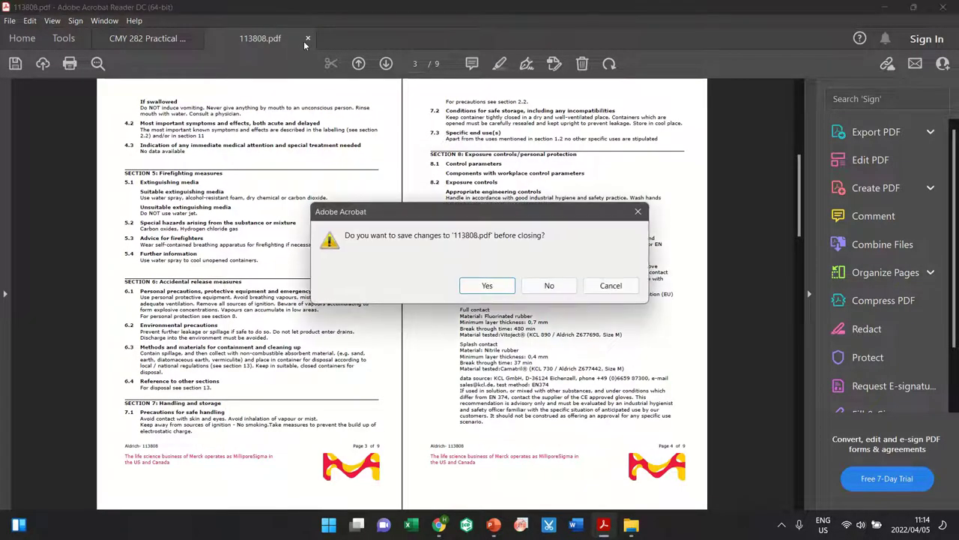
pyautogui.click(549, 285)
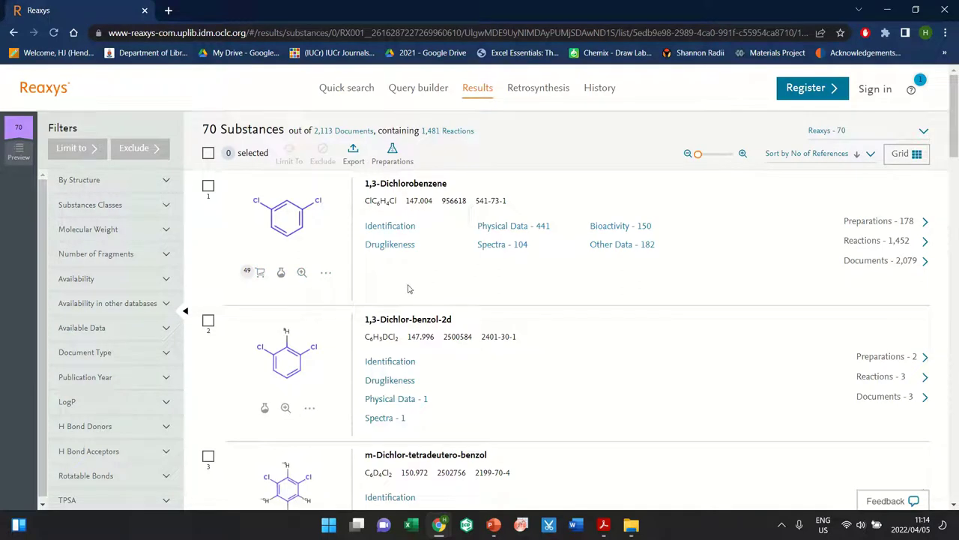
# Examine the density and boiling point records in the physical data of 1,3-dichlorobenzene in the Reaxys results
pyautogui.click(514, 233)
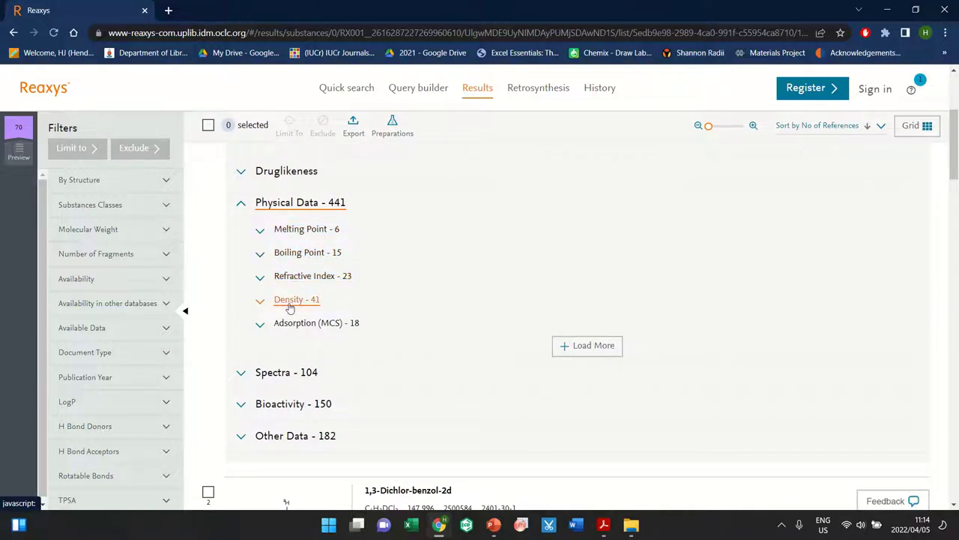
pyautogui.click(289, 304)
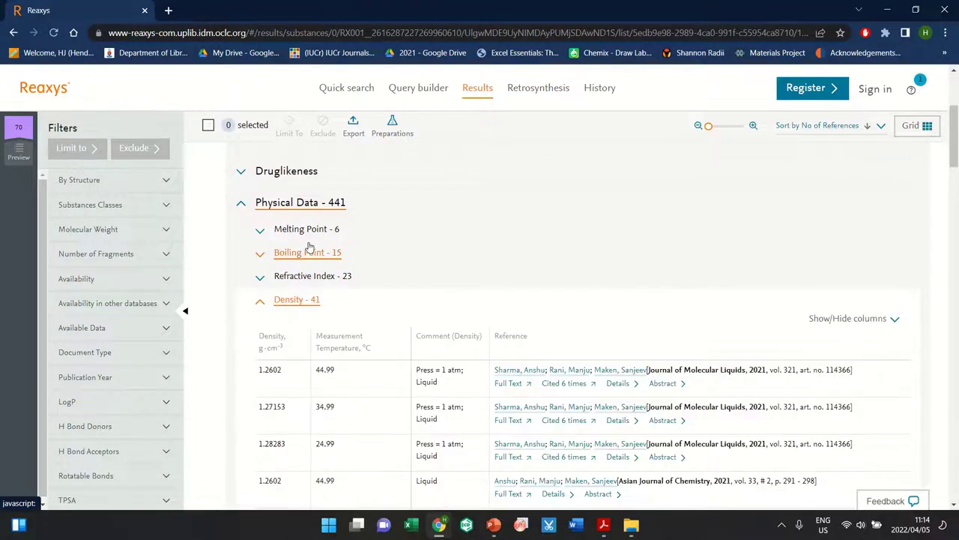
pyautogui.click(312, 253)
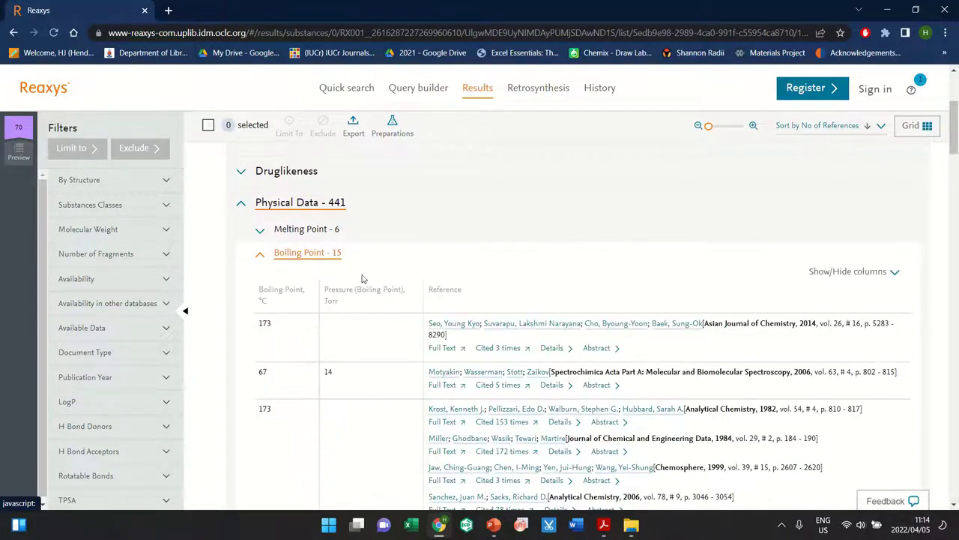
# Read through the boiling point records of 1,3-dichlorobenzene, comparing the temperatures with the pressures at which they were measured
pyautogui.scroll(-2, 387, 281)
pyautogui.scroll(1, 388, 280)
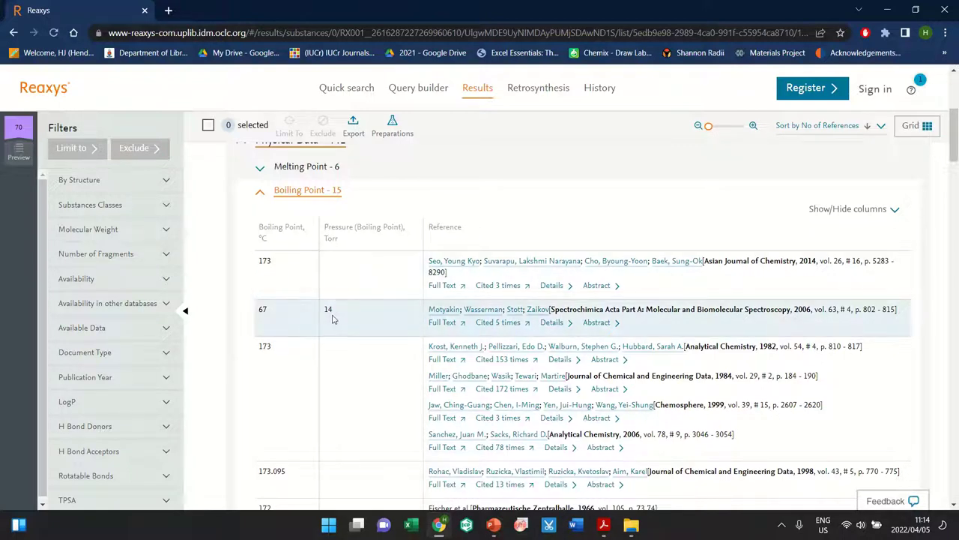
pyautogui.scroll(-1, 330, 319)
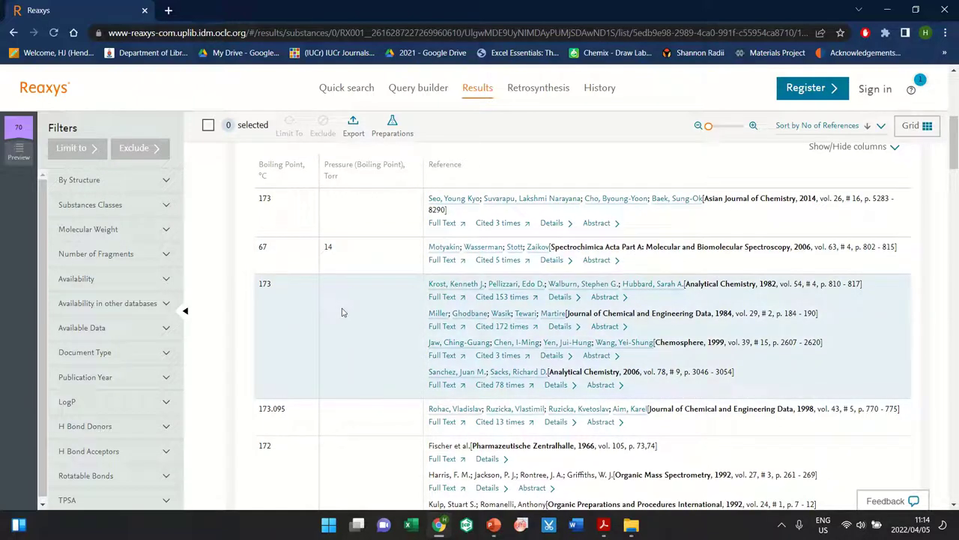
pyautogui.scroll(-2, 342, 312)
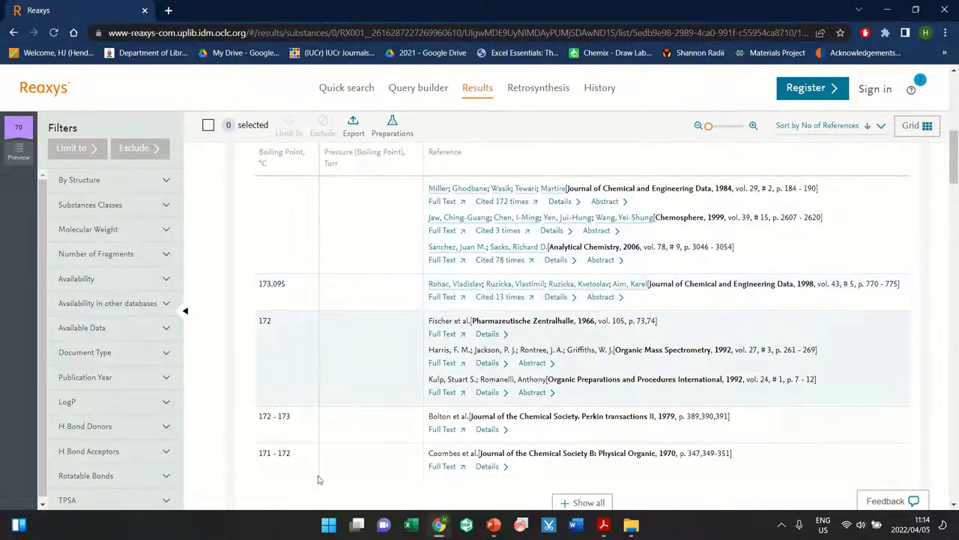
pyautogui.scroll(3, 338, 429)
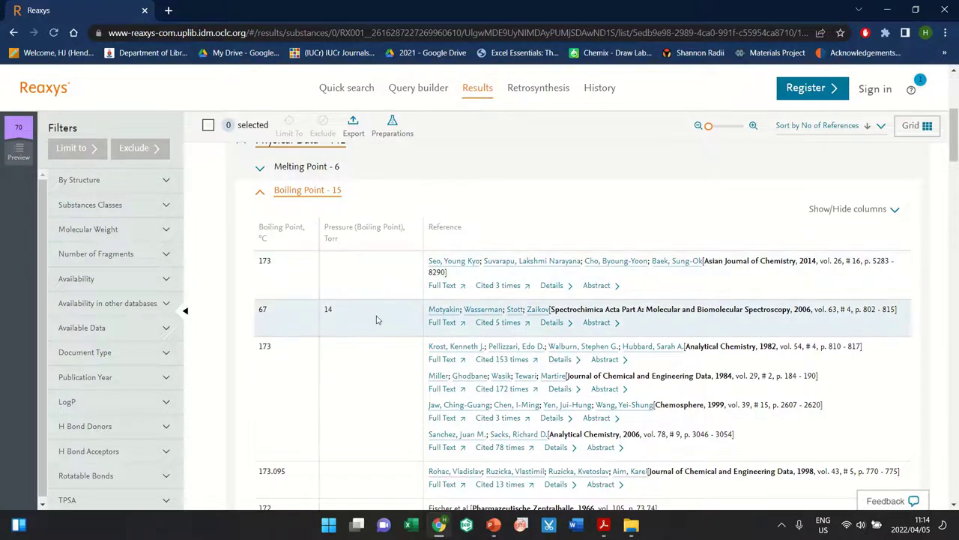
# View the melting point records of 1,3-dichlorobenzene and collapse that list again
pyautogui.scroll(2, 368, 315)
pyautogui.click(324, 230)
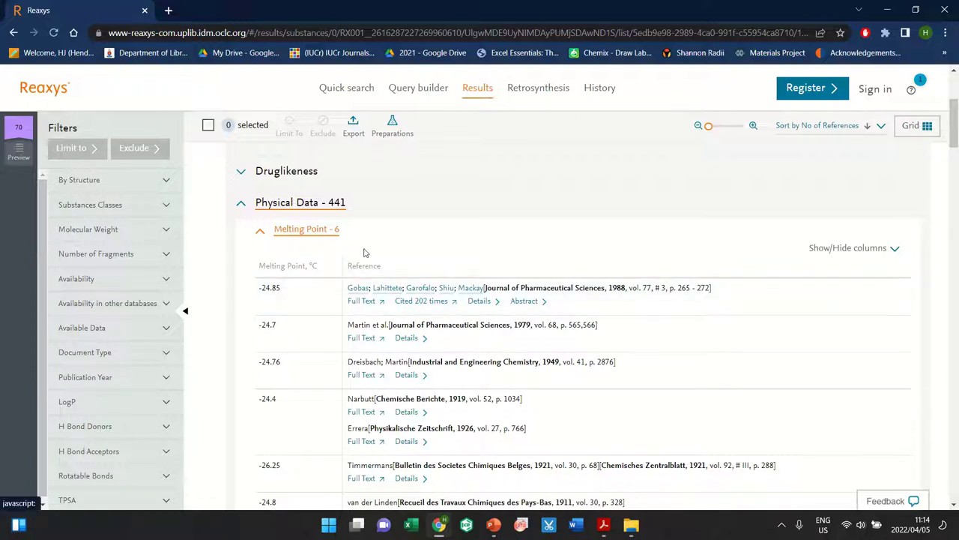
pyautogui.click(328, 233)
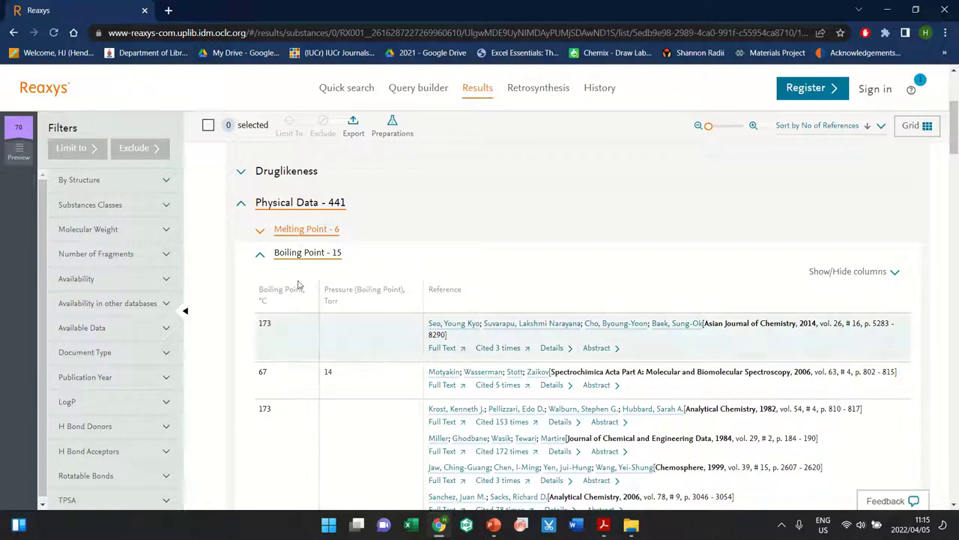
# Collapse the boiling point list and physical data, and expand the NMR spectroscopy records in the spectra section of 1,3-dichlorobenzene
pyautogui.click(309, 253)
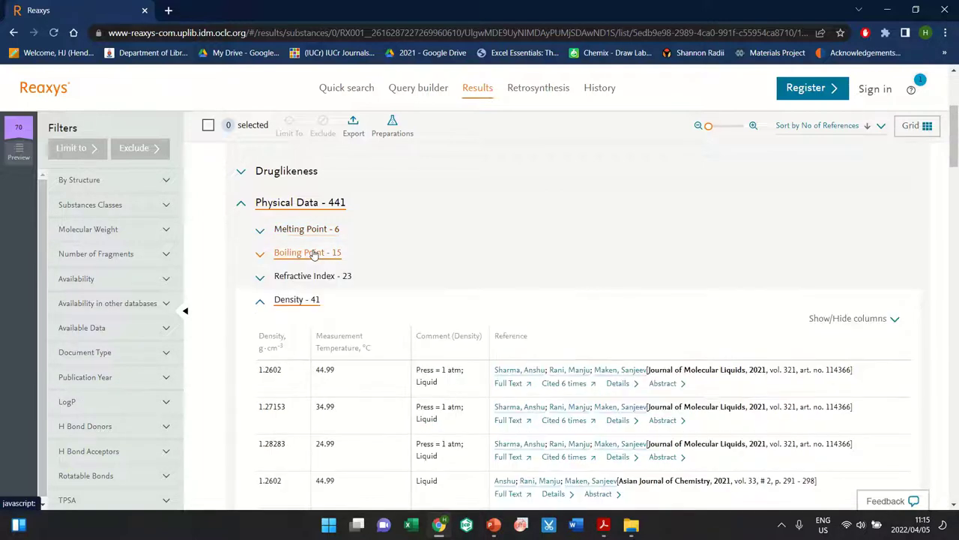
pyautogui.click(307, 202)
pyautogui.scroll(2, 415, 289)
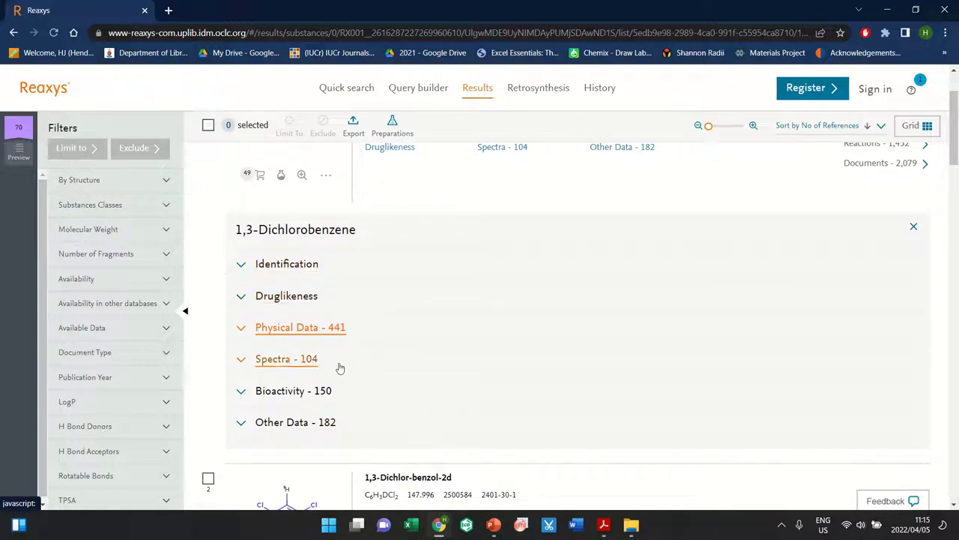
pyautogui.click(278, 364)
pyautogui.scroll(-1, 418, 344)
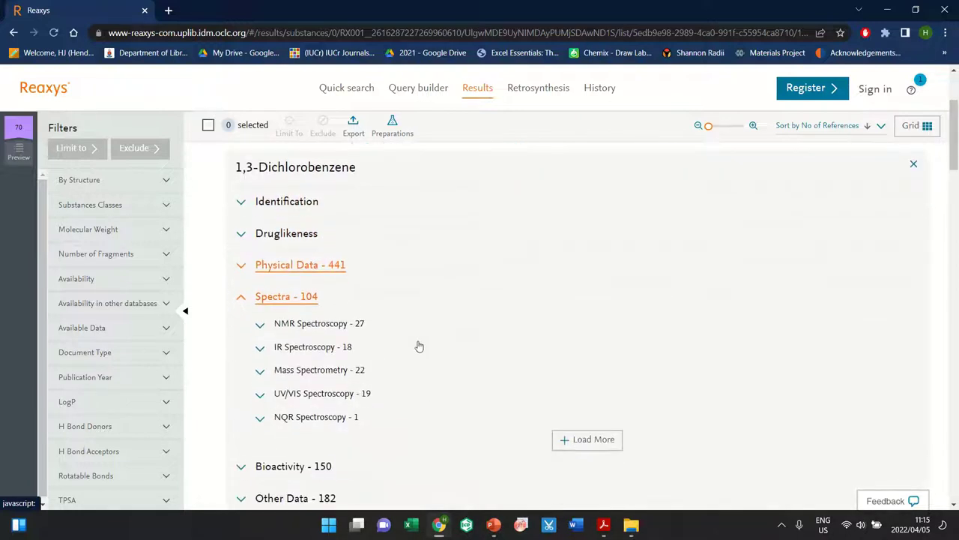
pyautogui.click(333, 325)
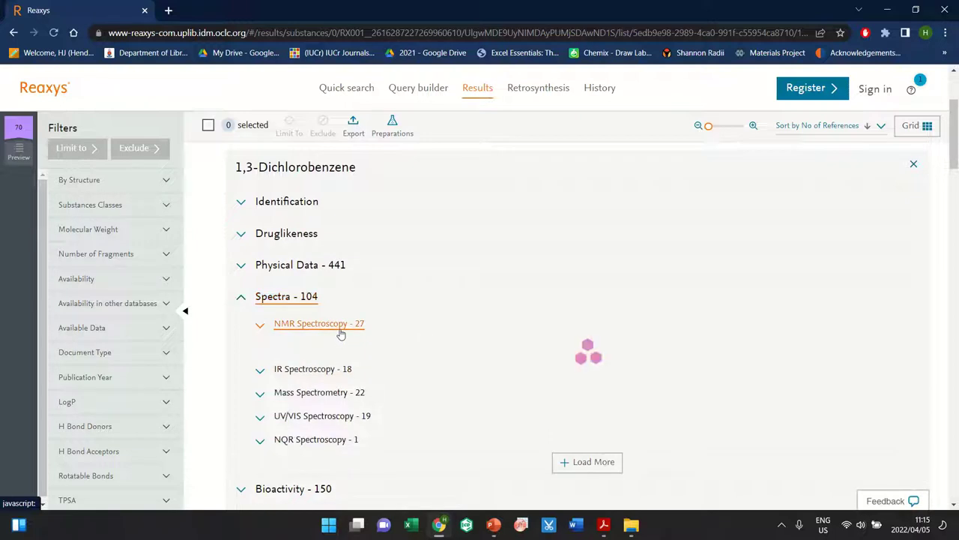
# Review the NMR records and open the full text of the first 1H record in chloroform-d1 from Green Chemistry, 2021
pyautogui.scroll(-1, 416, 316)
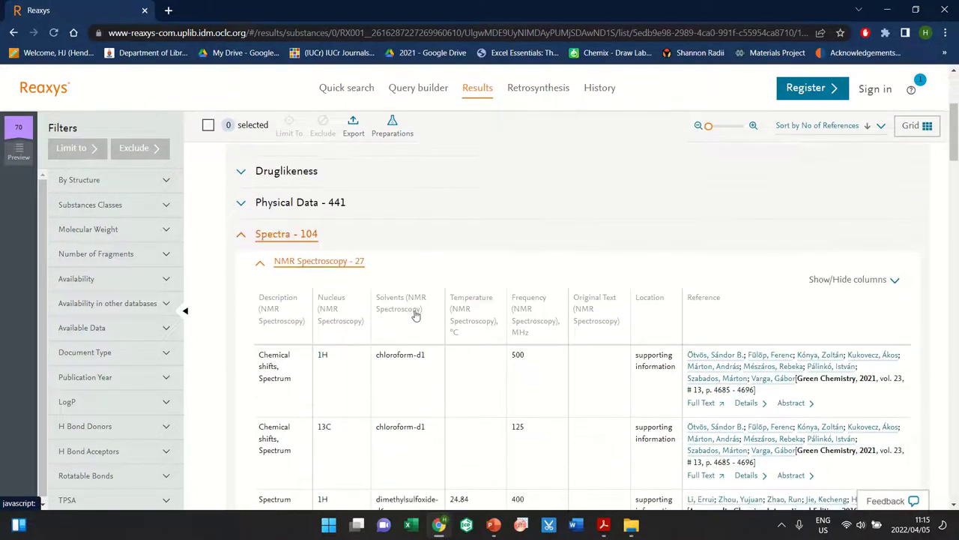
pyautogui.scroll(-1, 430, 299)
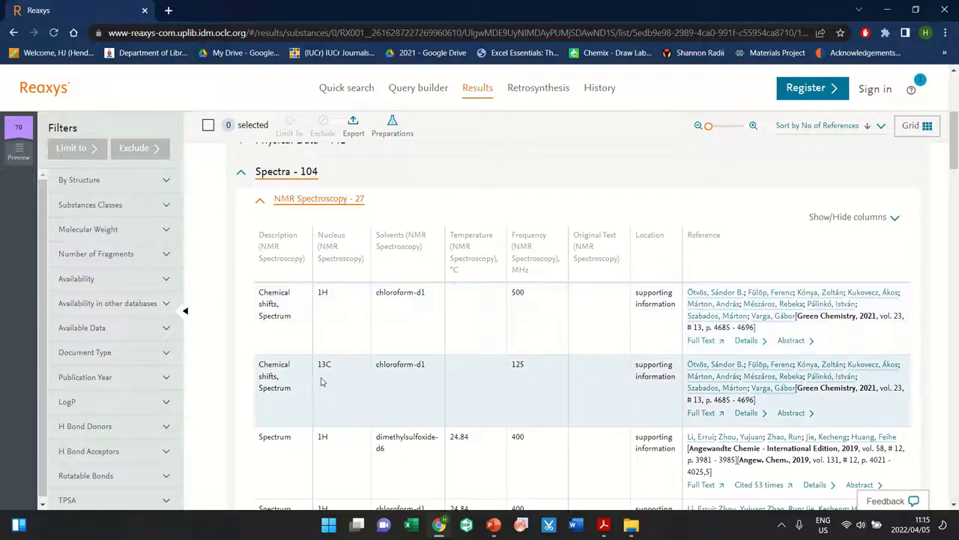
pyautogui.scroll(-2, 330, 381)
pyautogui.scroll(2, 358, 326)
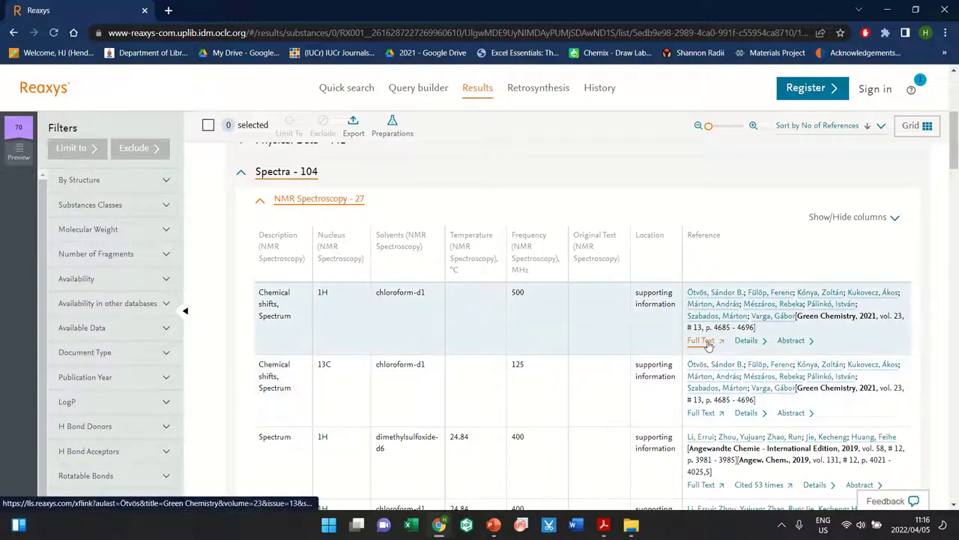
pyautogui.scroll(4, 363, 251)
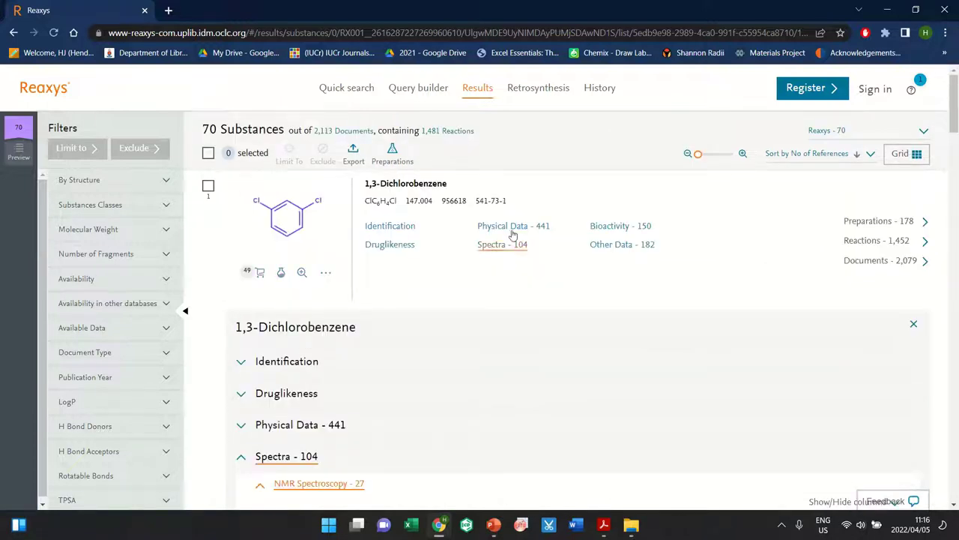
pyautogui.scroll(-2, 298, 462)
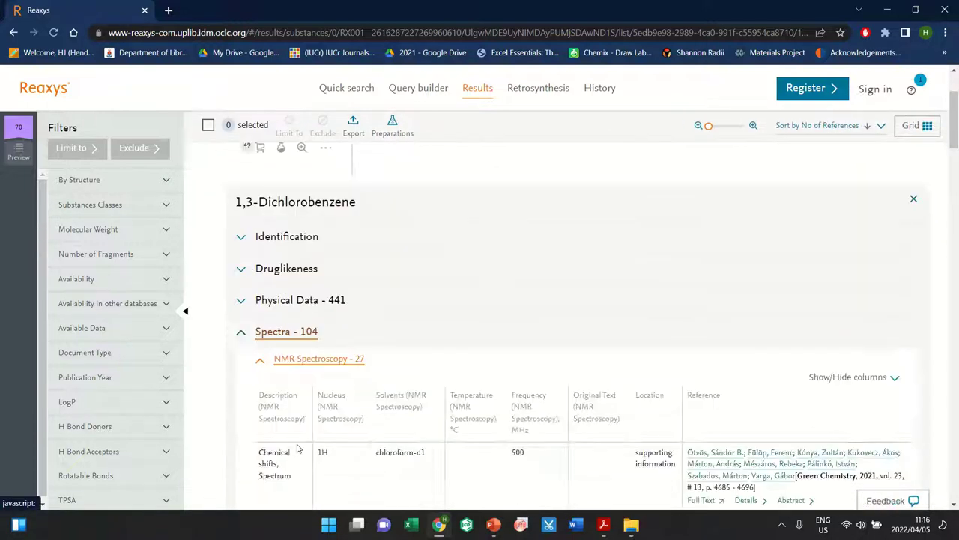
pyautogui.scroll(-2, 423, 359)
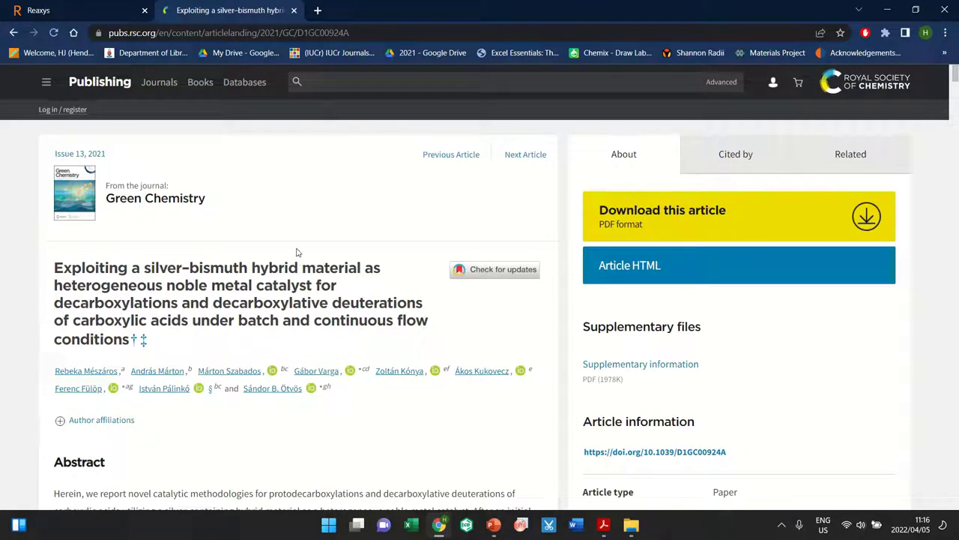
pyautogui.scroll(-2, 296, 252)
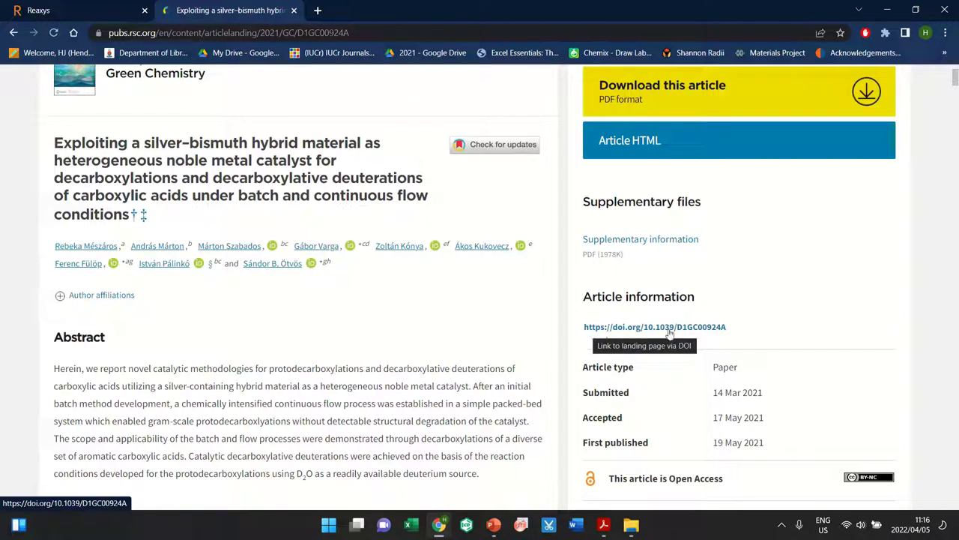
pyautogui.moveTo(750, 328); pyautogui.dragTo(574, 335)
pyautogui.click(317, 10)
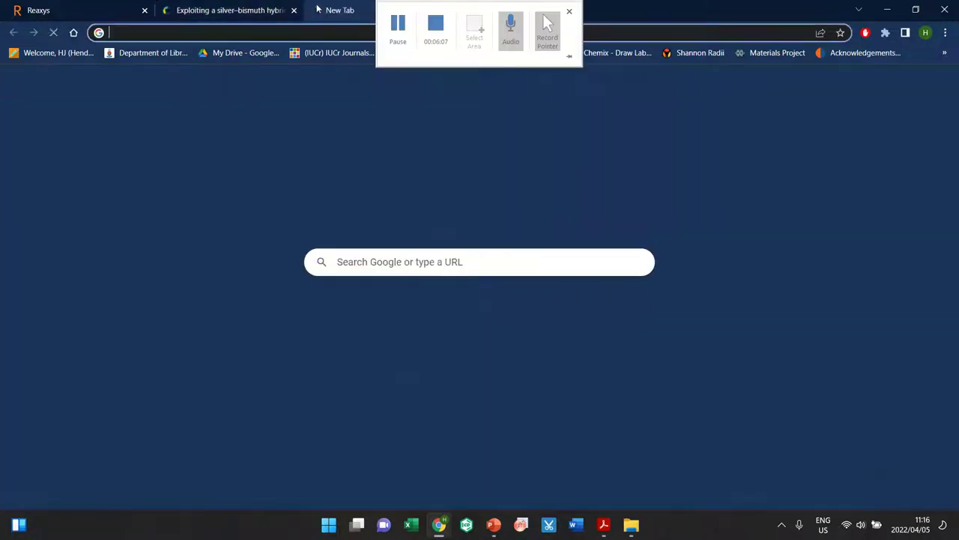
pyautogui.write('DOI→https://doi.org/10.1039/D1GC00924A')
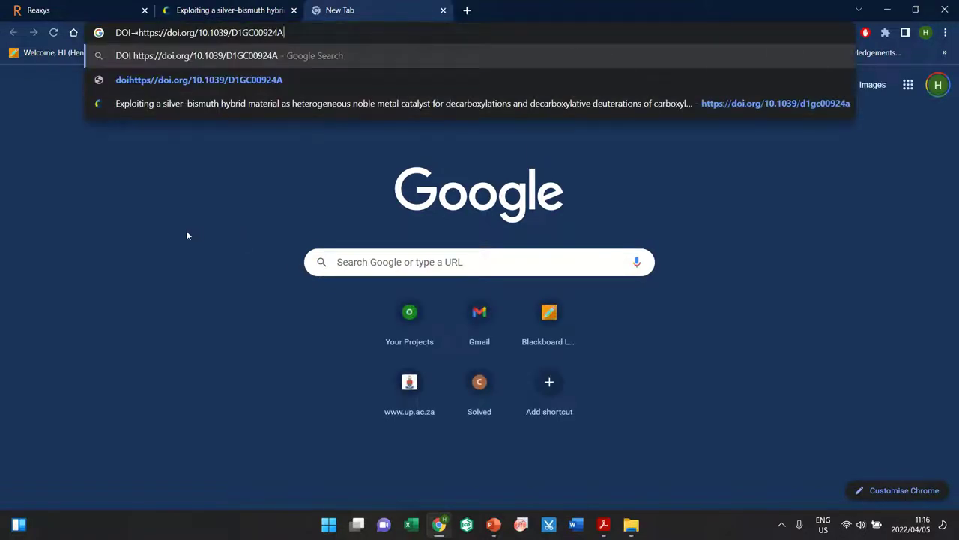
pyautogui.click(138, 33)
pyautogui.press('BackSpace')
pyautogui.press('BackSpace')
pyautogui.press('BackSpace')
pyautogui.press('BackSpace')
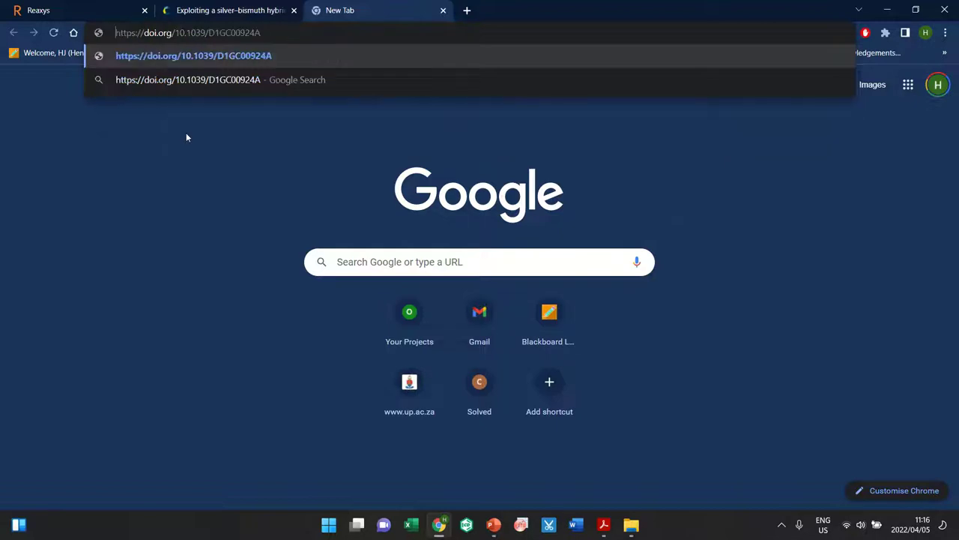
pyautogui.press('Return')
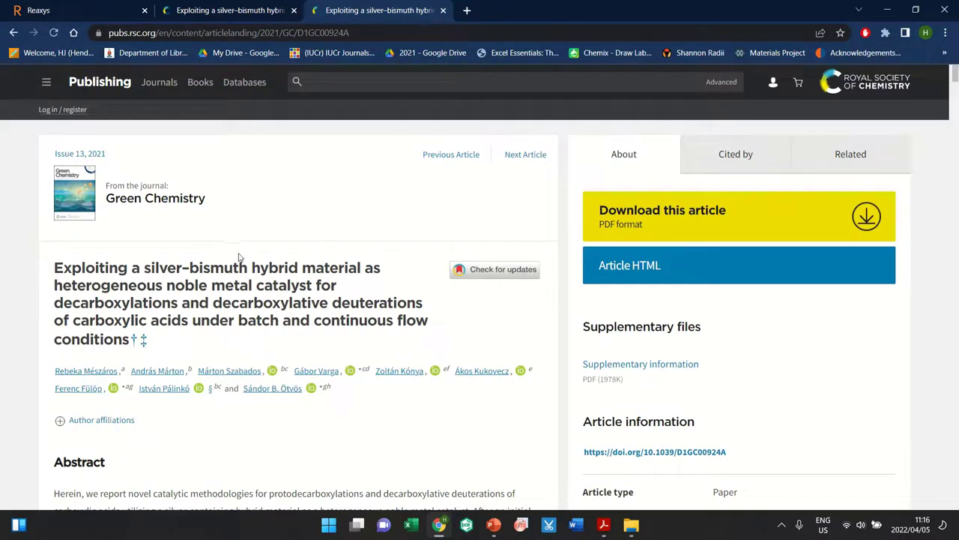
# Look over the article page reached through the DOI link, close this duplicate tab and return to the original article page
pyautogui.scroll(-3, 649, 274)
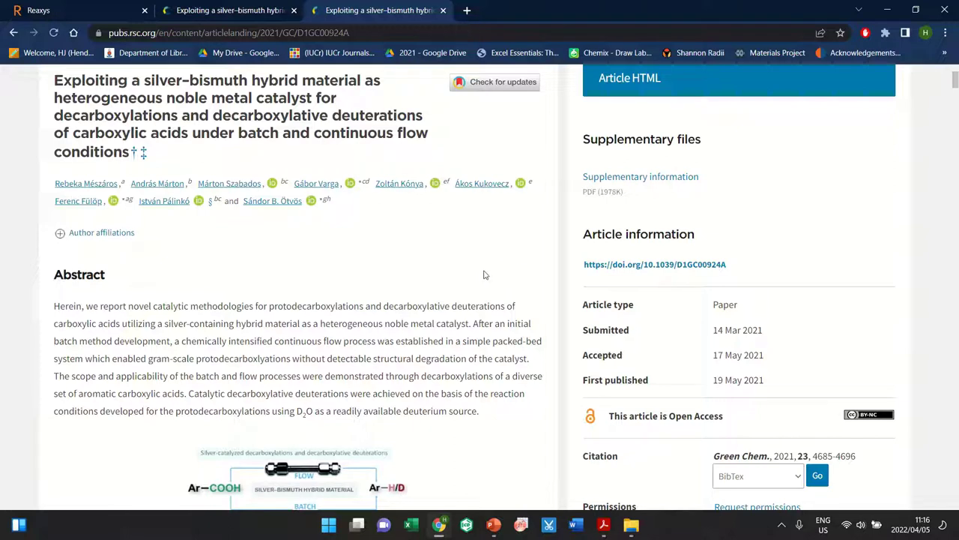
pyautogui.scroll(1, 475, 287)
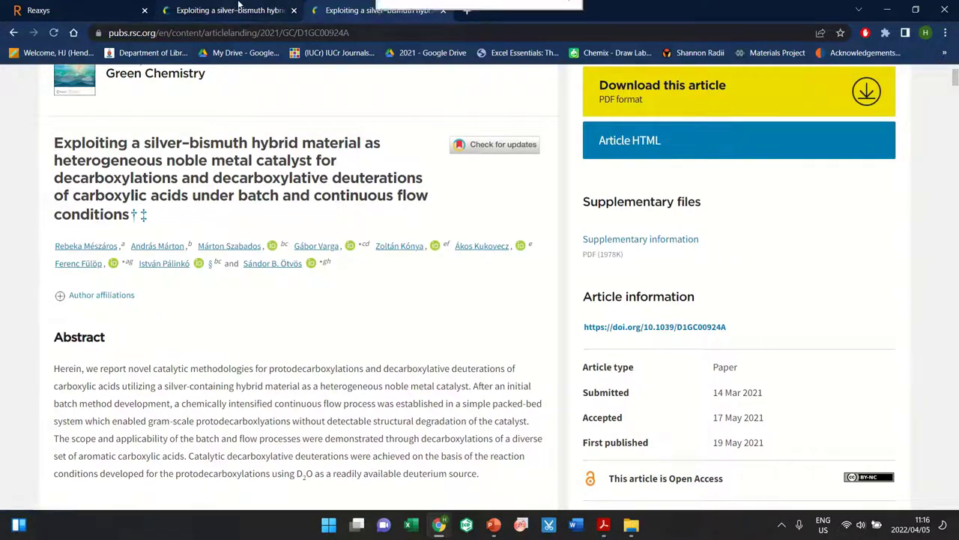
pyautogui.click(443, 9)
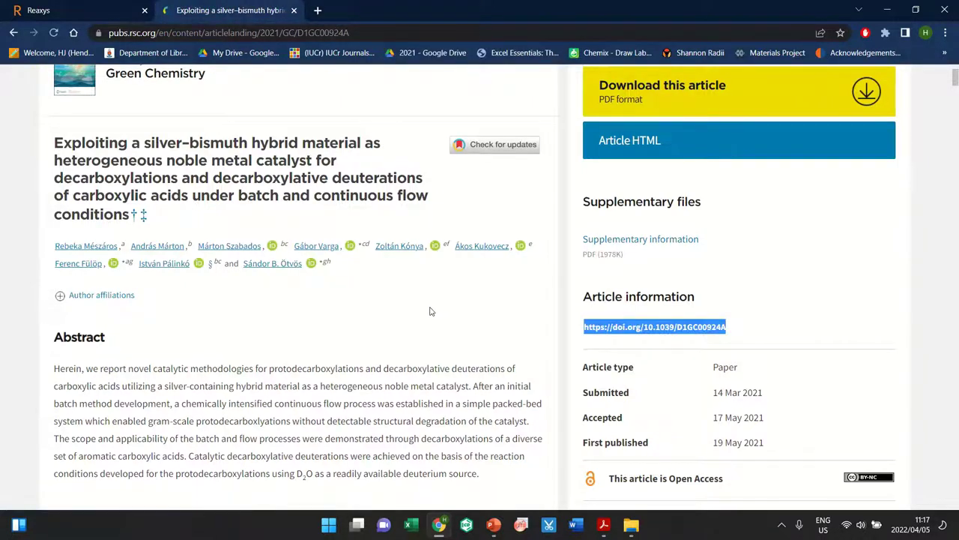
pyautogui.scroll(2, 430, 311)
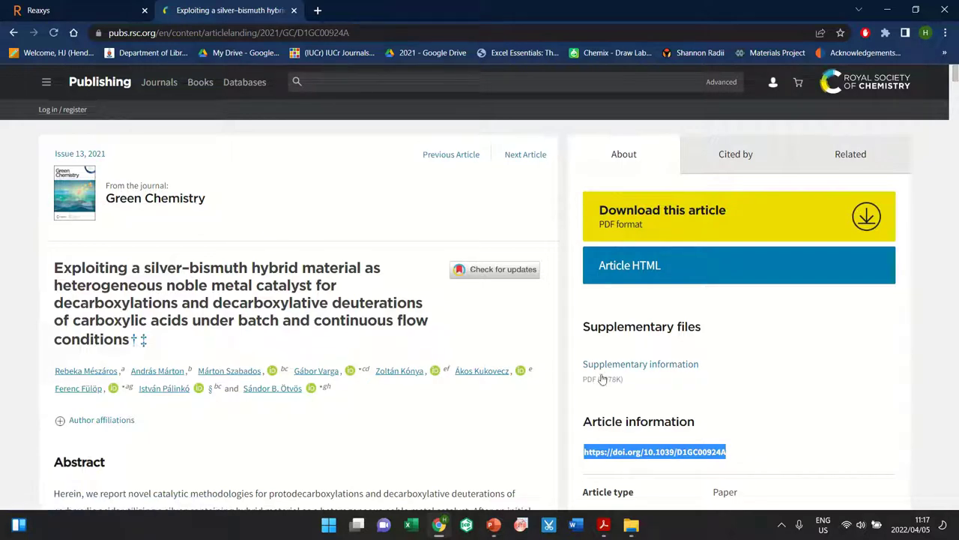
# Check the first NMR record's location entry in Reaxys and download the article PDF and its supplementary information from the publisher's page
pyautogui.hotkey('ctrl', 'shift', 'Tab')
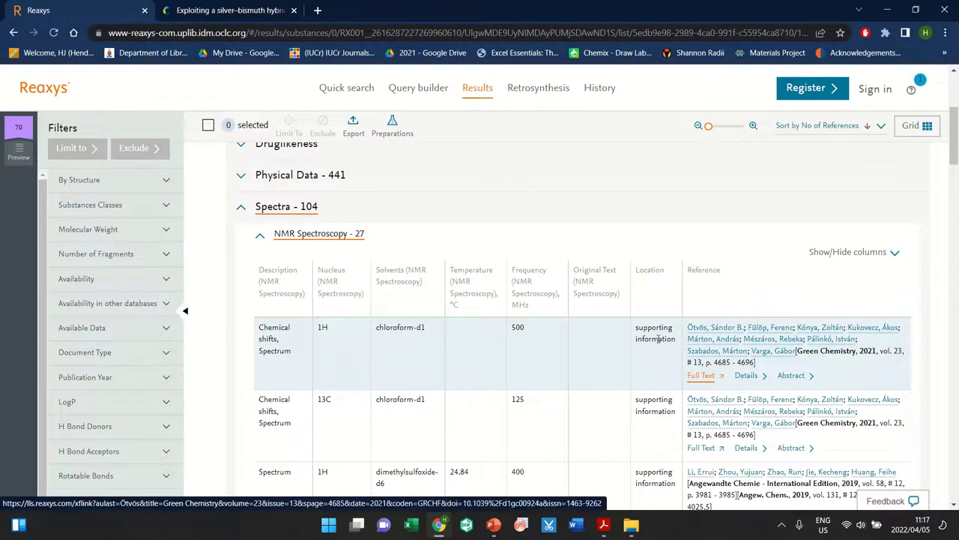
pyautogui.click(240, 9)
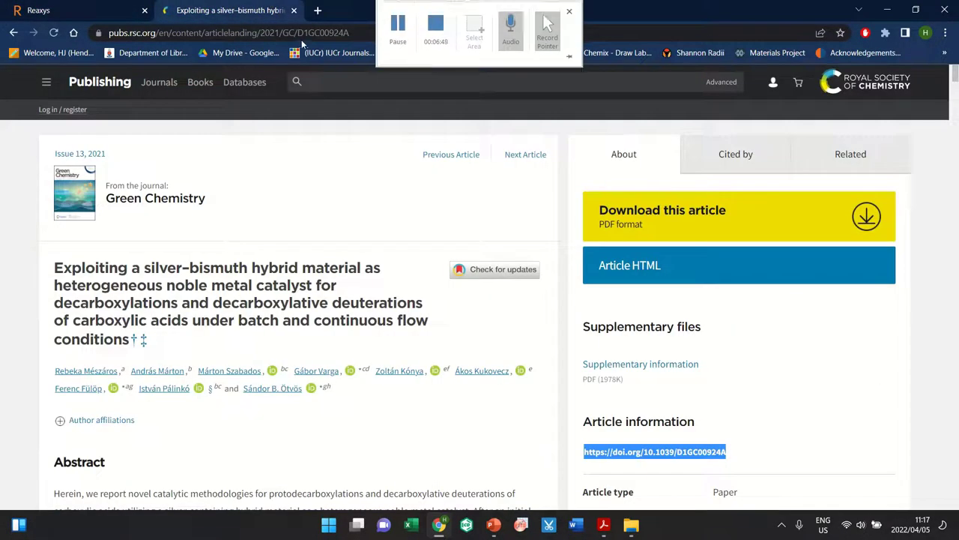
pyautogui.click(791, 228)
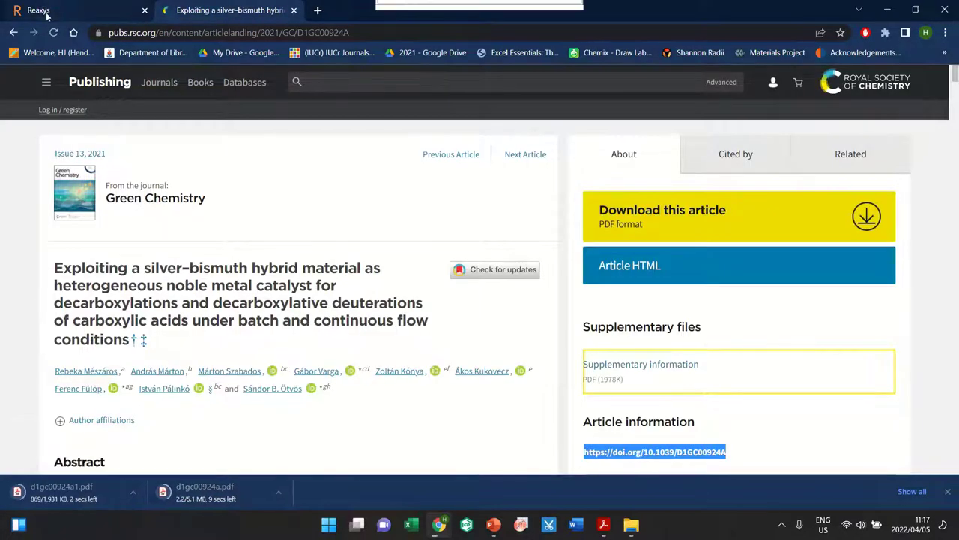
pyautogui.click(41, 10)
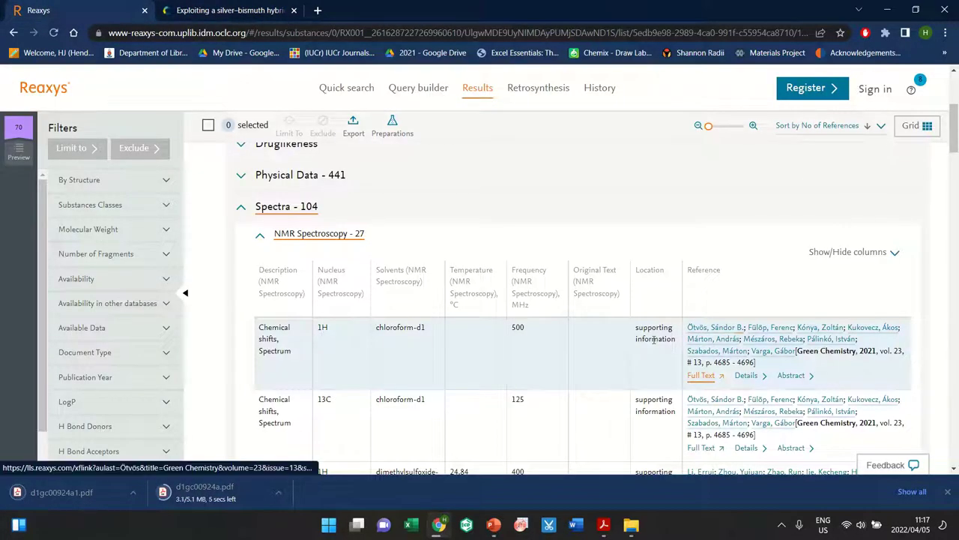
pyautogui.click(254, 18)
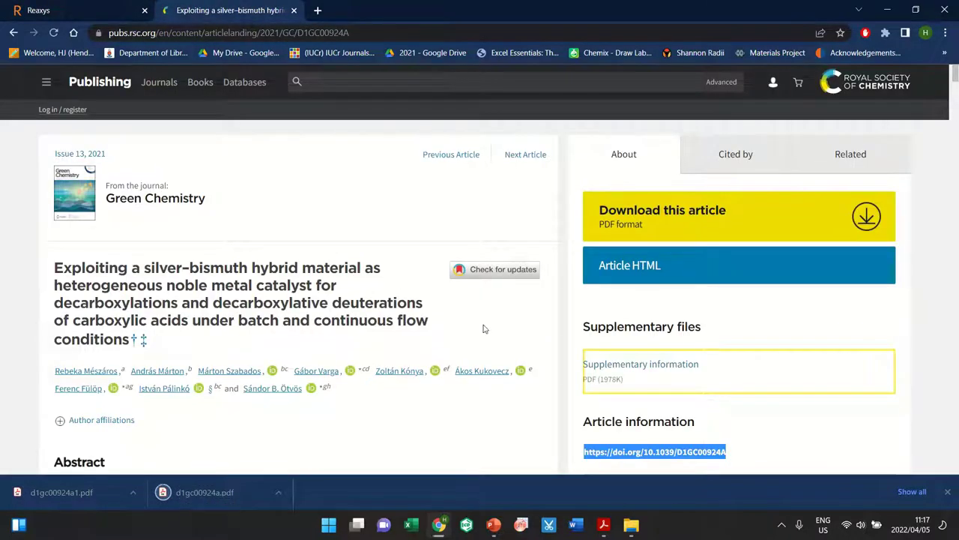
# Copy the silver–bismuth hybrid material article's full title and search for it in Google Scholar via the University of Pretoria library site
pyautogui.scroll(-1, 484, 329)
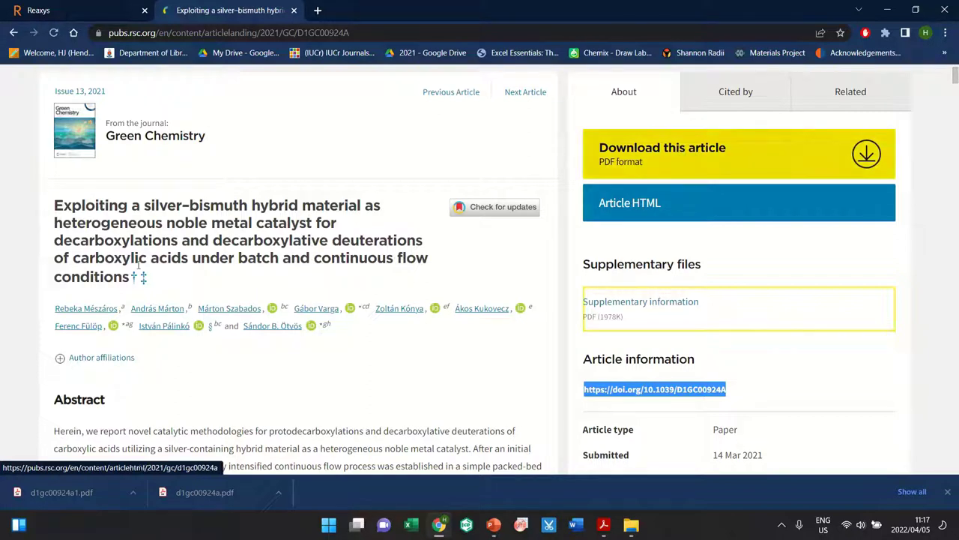
pyautogui.moveTo(129, 278); pyautogui.dragTo(16, 222)
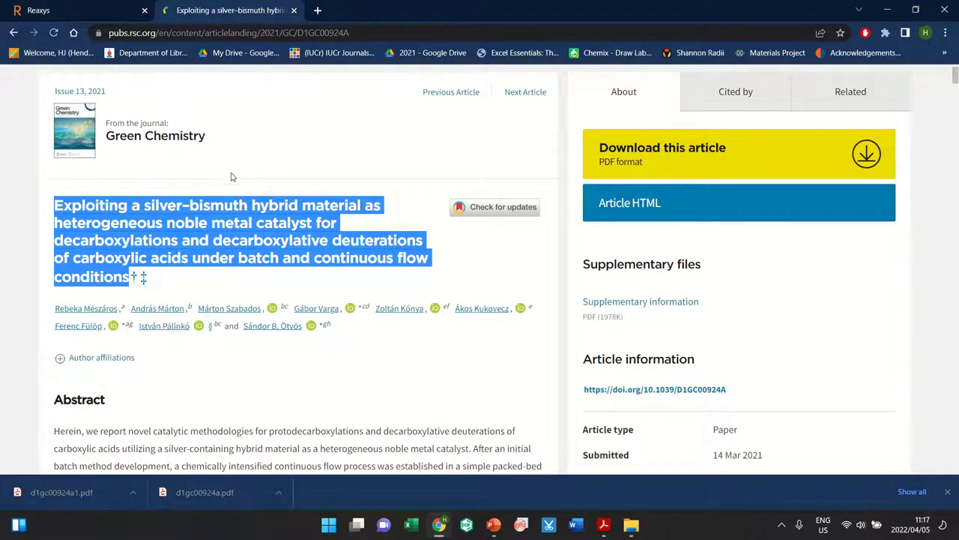
pyautogui.click(319, 11)
pyautogui.write('up')
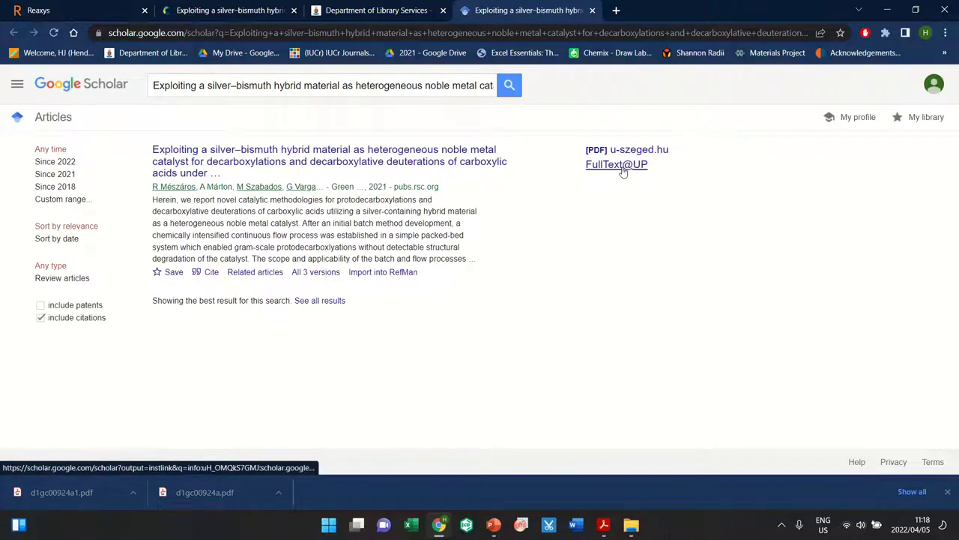
# Follow the FullText@UP link of the found article and open its full text through the University of Pretoria library
pyautogui.click(618, 165)
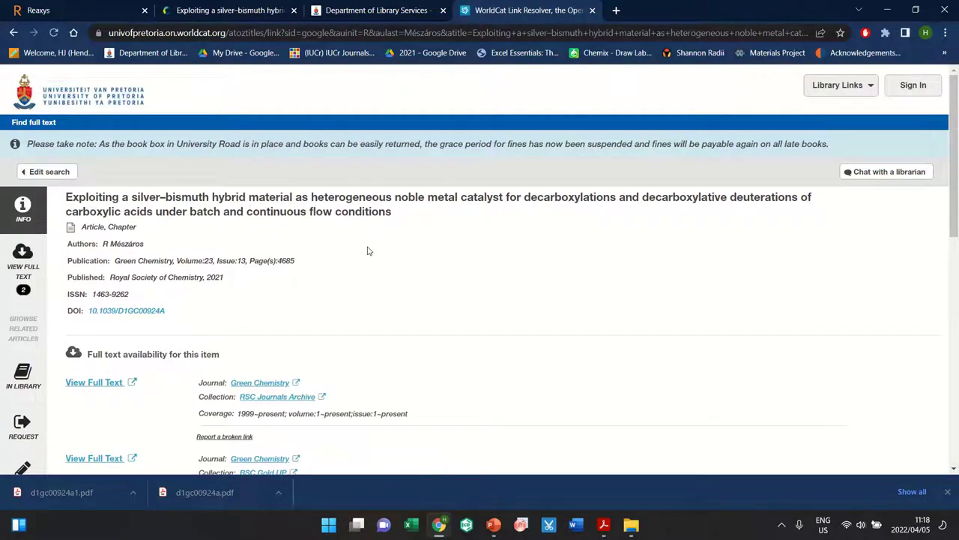
pyautogui.scroll(-3, 368, 251)
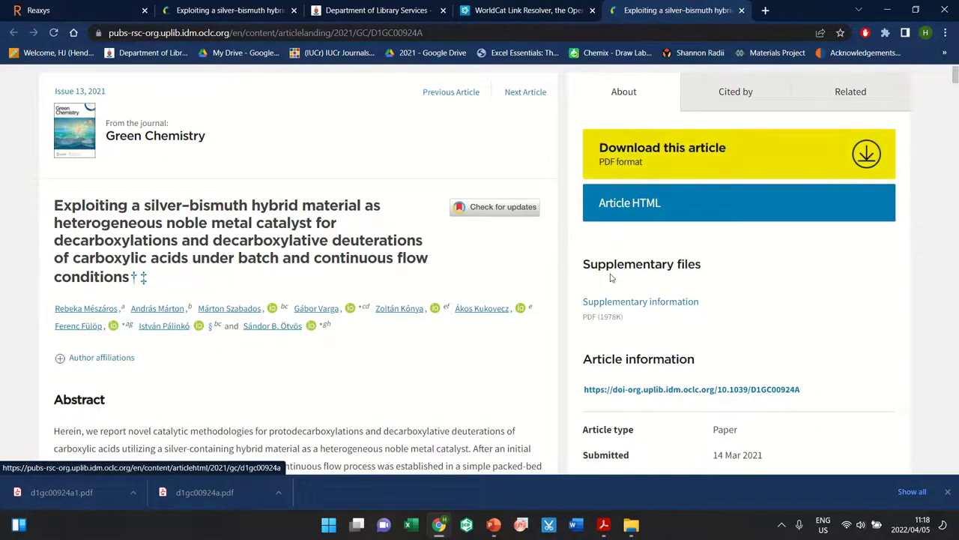
# Look through the library-accessed article page, including its abstract, supplementary files and article information
pyautogui.scroll(-2, 638, 307)
pyautogui.scroll(-2, 644, 325)
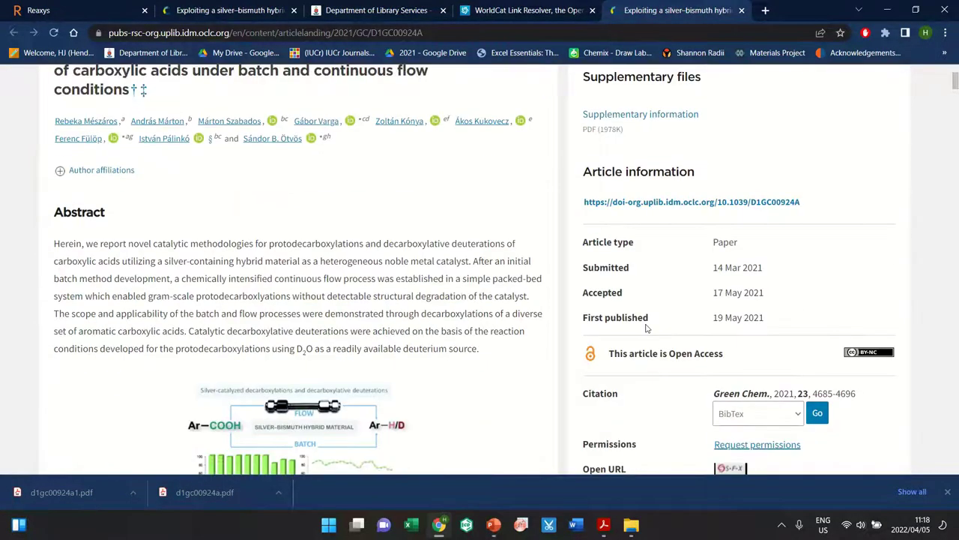
pyautogui.scroll(3, 646, 327)
pyautogui.scroll(-4, 660, 330)
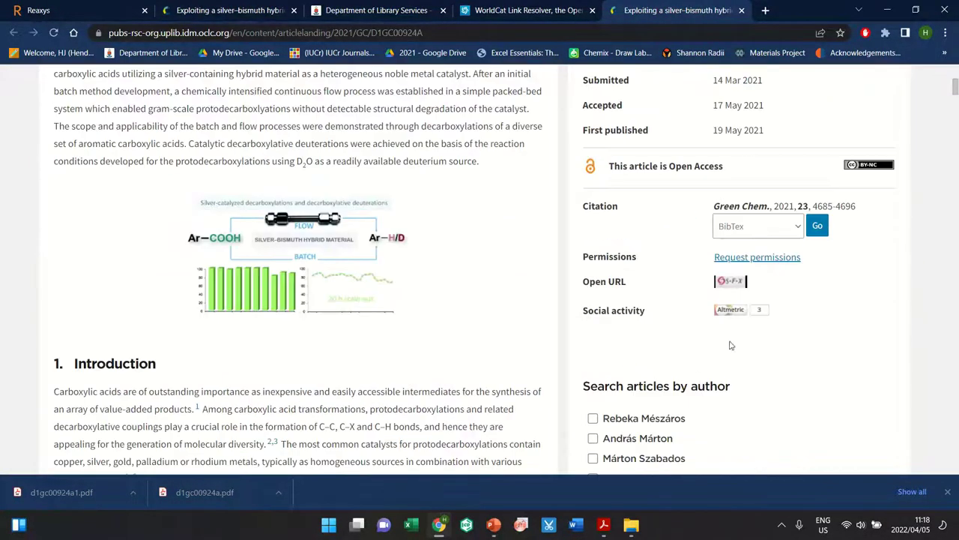
pyautogui.scroll(-2, 634, 418)
pyautogui.scroll(4, 612, 395)
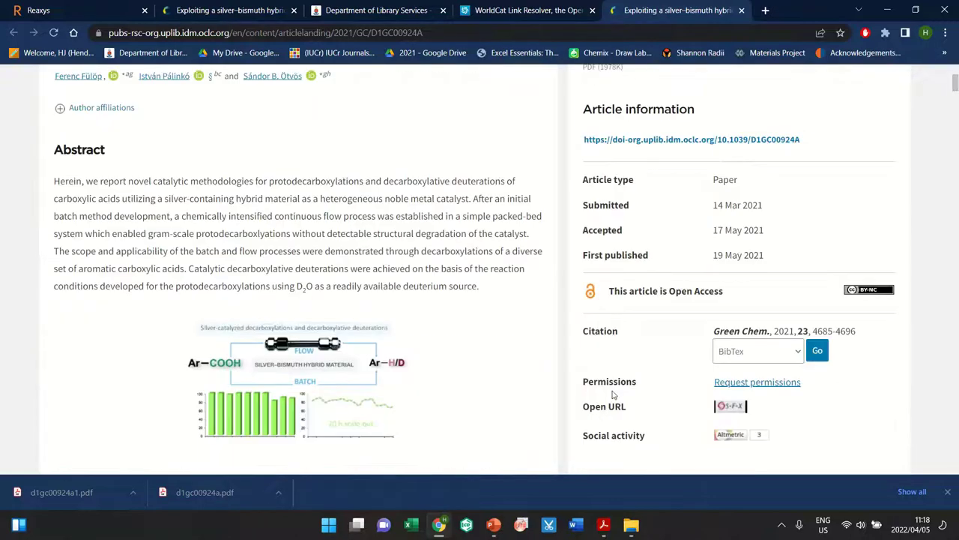
pyautogui.scroll(2, 542, 260)
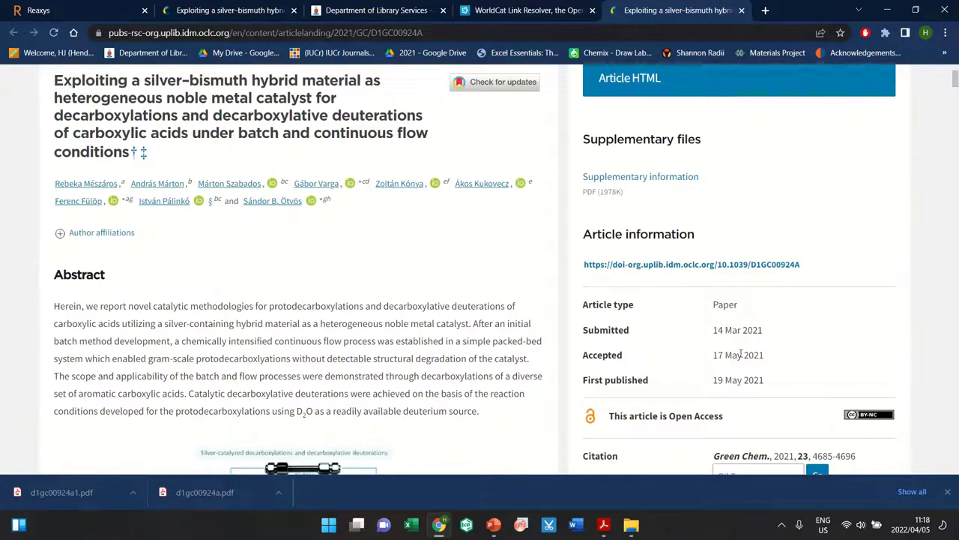
pyautogui.scroll(3, 648, 368)
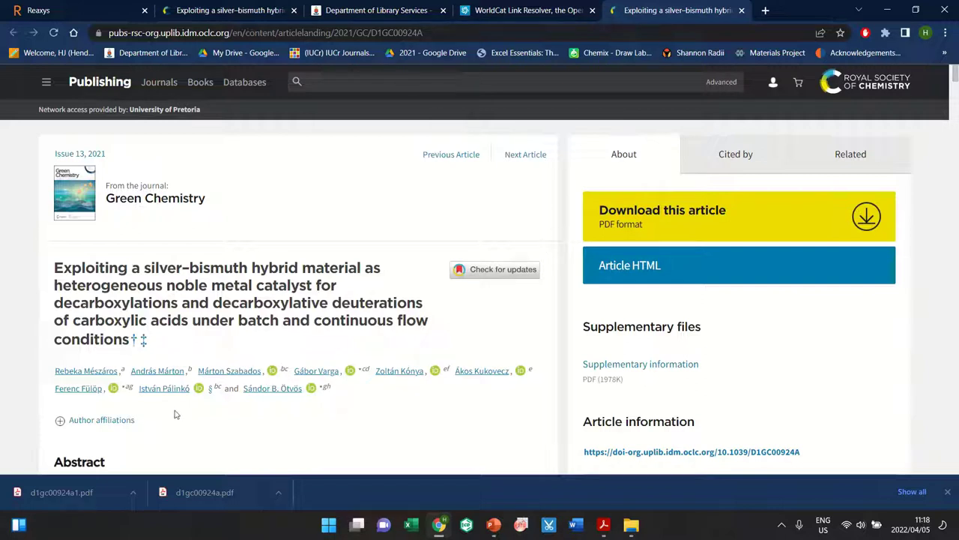
# Open the downloaded d1gc00924a1.pdf and d1gc00924a.pdf in Acrobat Reader and skim the article's pages for the compound's NMR data
pyautogui.click(77, 492)
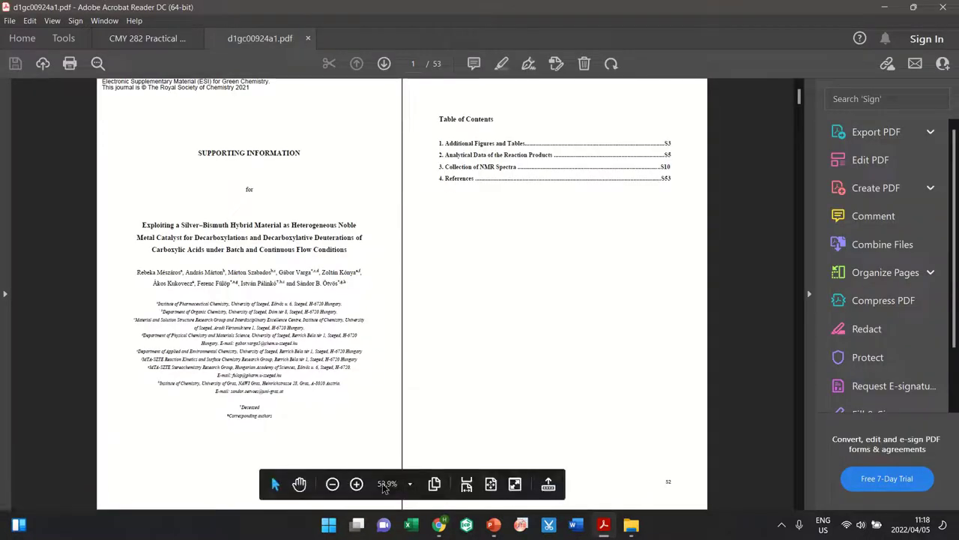
pyautogui.click(438, 524)
pyautogui.click(195, 492)
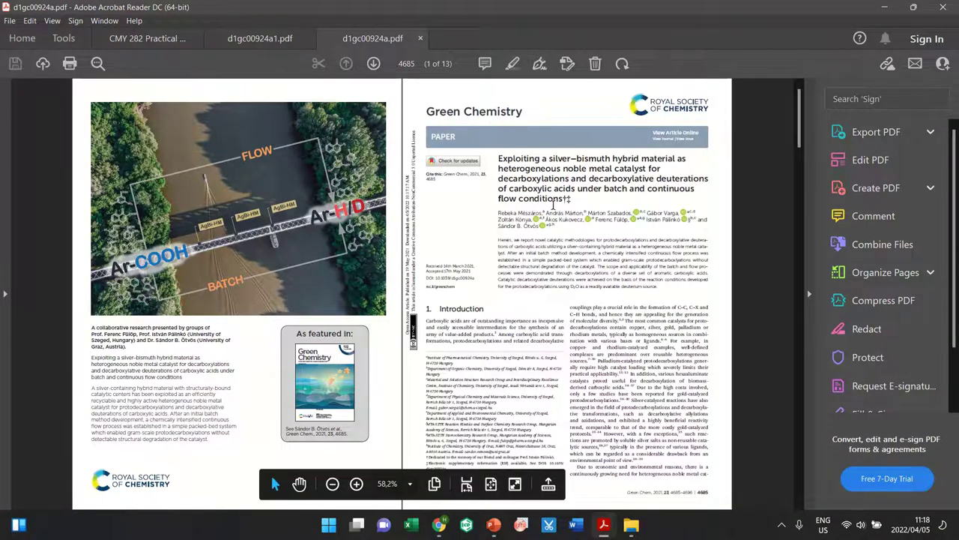
pyautogui.scroll(-20, 553, 204)
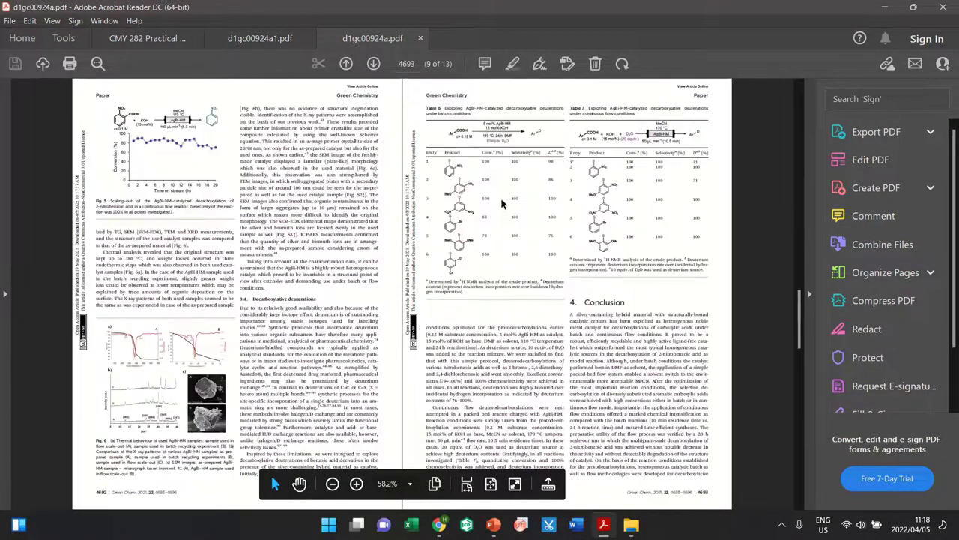
pyautogui.scroll(-10, 472, 218)
pyautogui.scroll(12, 321, 250)
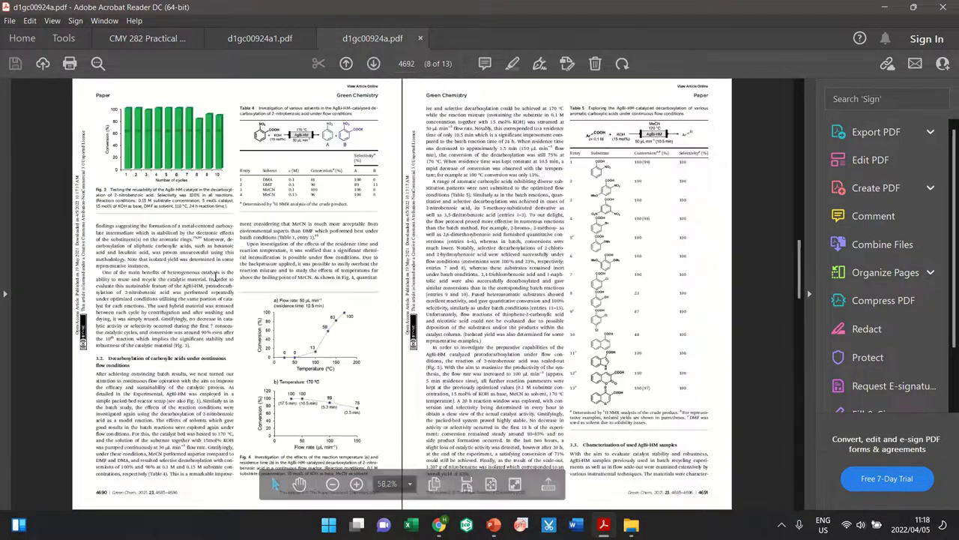
pyautogui.scroll(15, 333, 311)
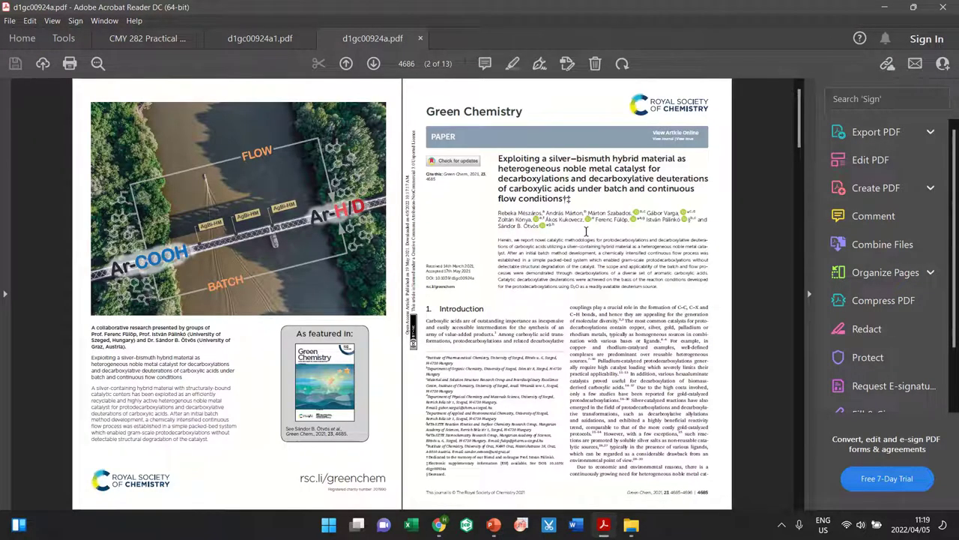
pyautogui.scroll(-10, 525, 240)
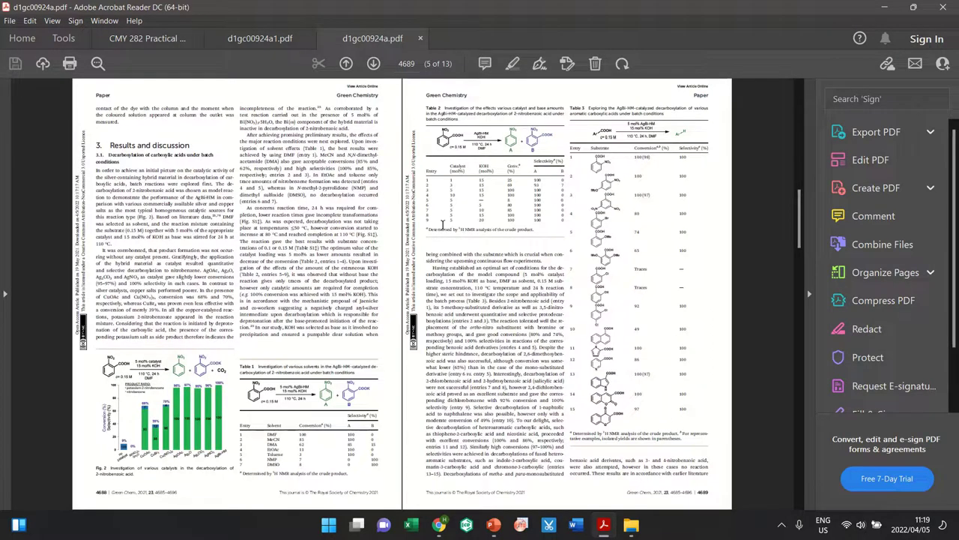
pyautogui.scroll(-10, 389, 233)
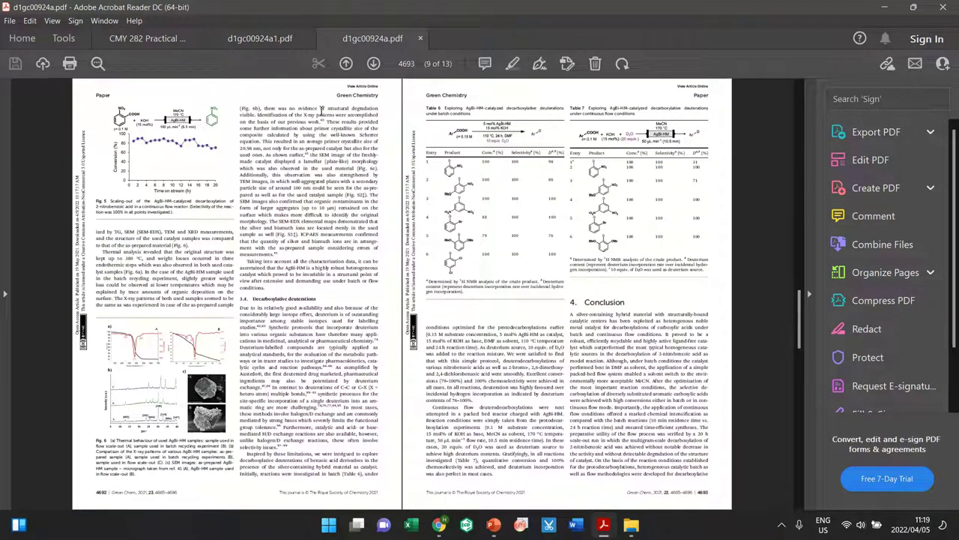
# Find the 1,3-dichlorobenzene entry in the supporting information's analytical data section and examine its NMR and MS values
pyautogui.click(285, 46)
pyautogui.scroll(-6, 318, 244)
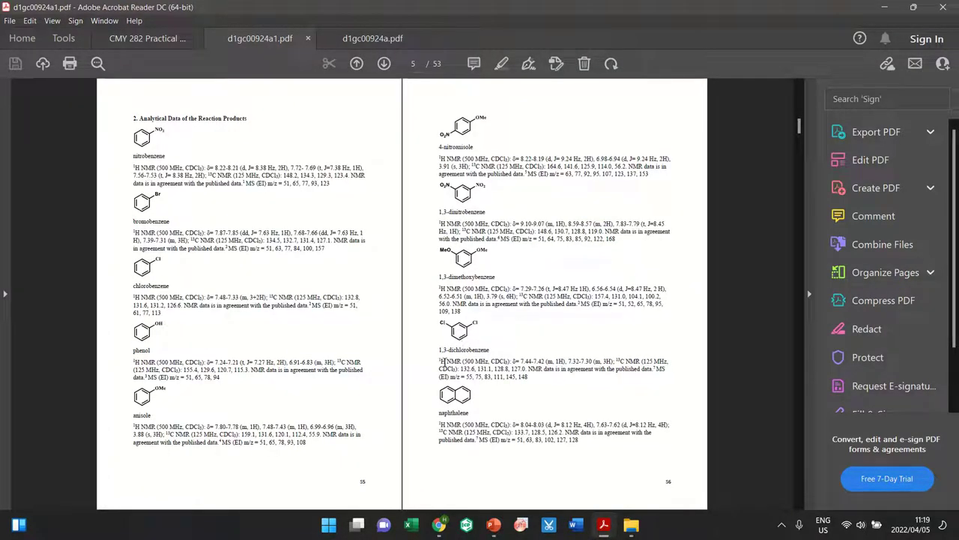
pyautogui.moveTo(435, 362); pyautogui.dragTo(512, 383)
pyautogui.click(512, 382)
# Locate the 1,3-dichlorobenzene proton spectrum in the supporting information's Collection of NMR Spectra and inspect it
pyautogui.scroll(-3, 500, 372)
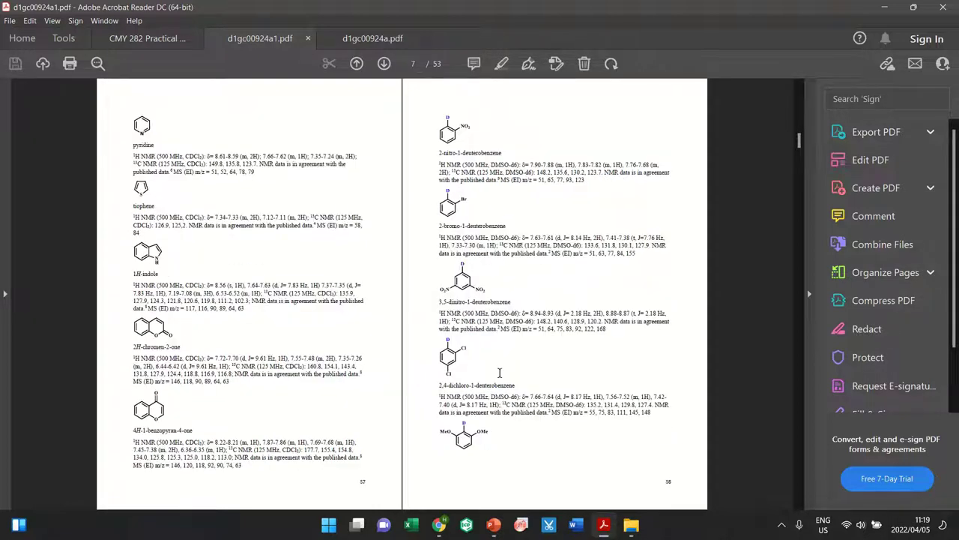
pyautogui.scroll(-3, 500, 372)
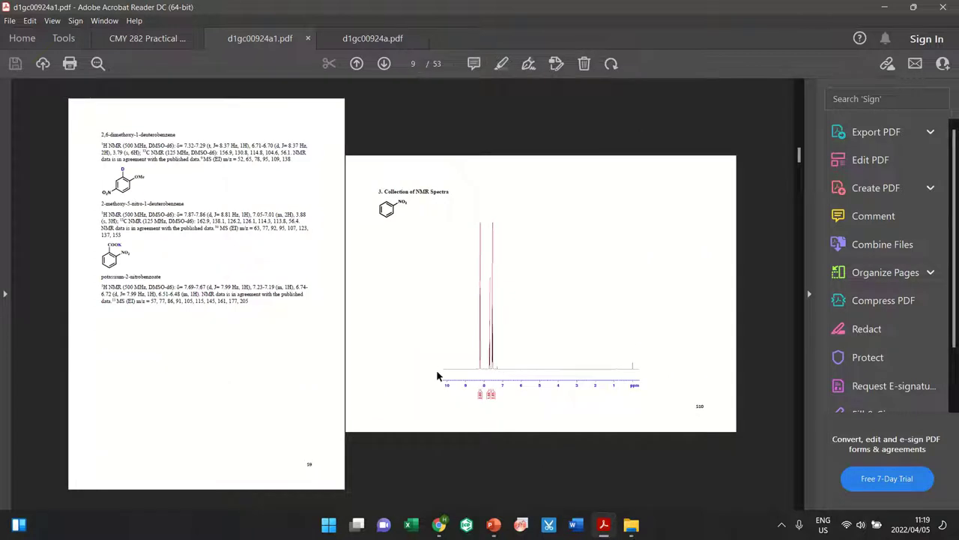
pyautogui.scroll(-3, 409, 361)
pyautogui.scroll(-3, 395, 323)
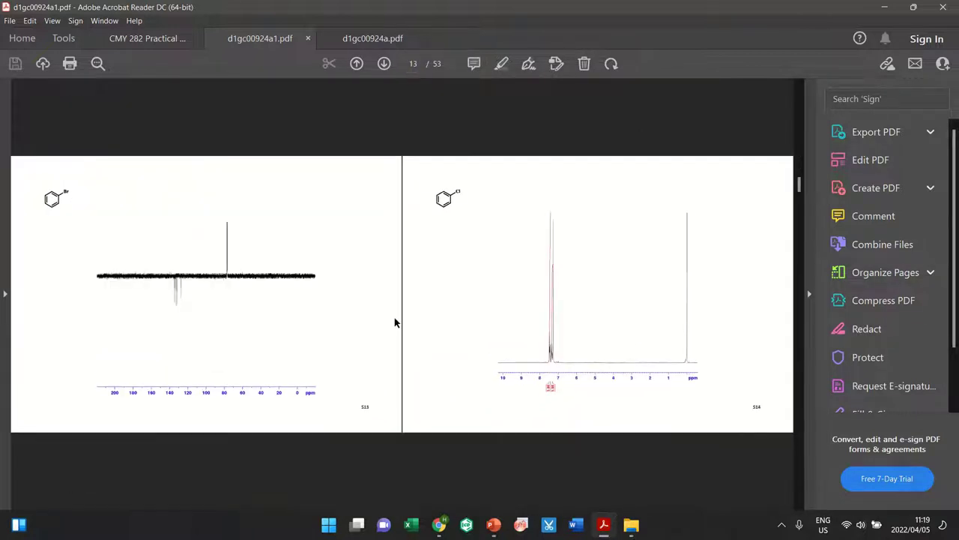
pyautogui.scroll(-6, 395, 322)
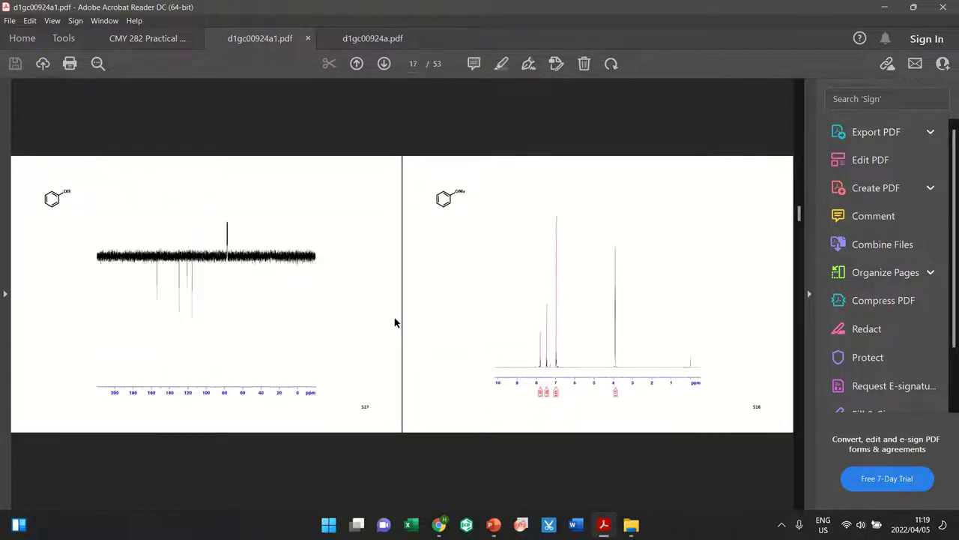
pyautogui.scroll(-6, 395, 323)
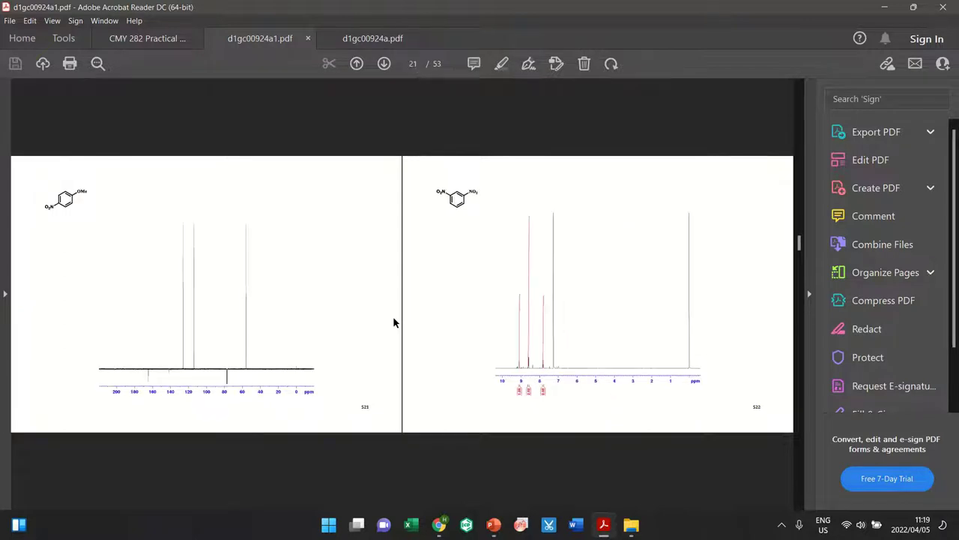
pyautogui.scroll(-3, 395, 322)
pyautogui.scroll(-3, 394, 322)
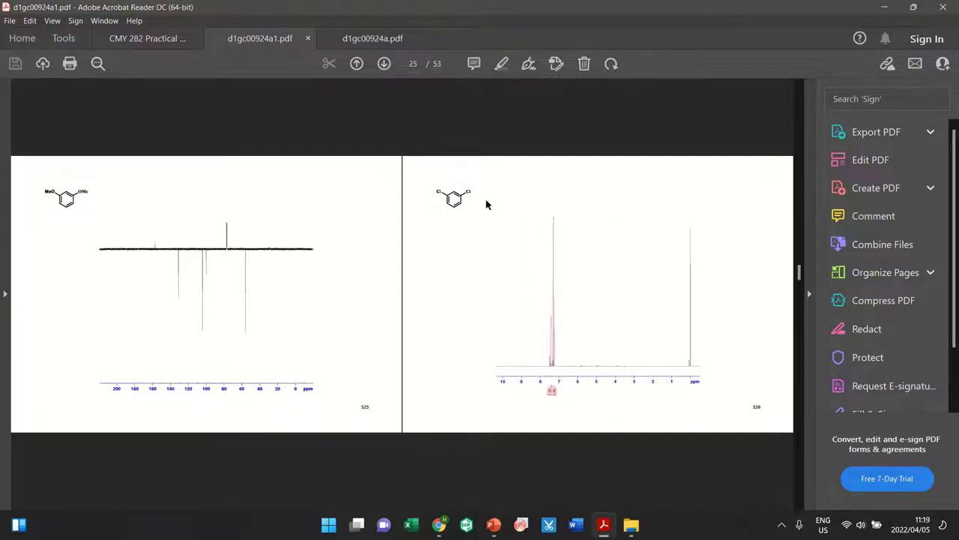
pyautogui.click(569, 355)
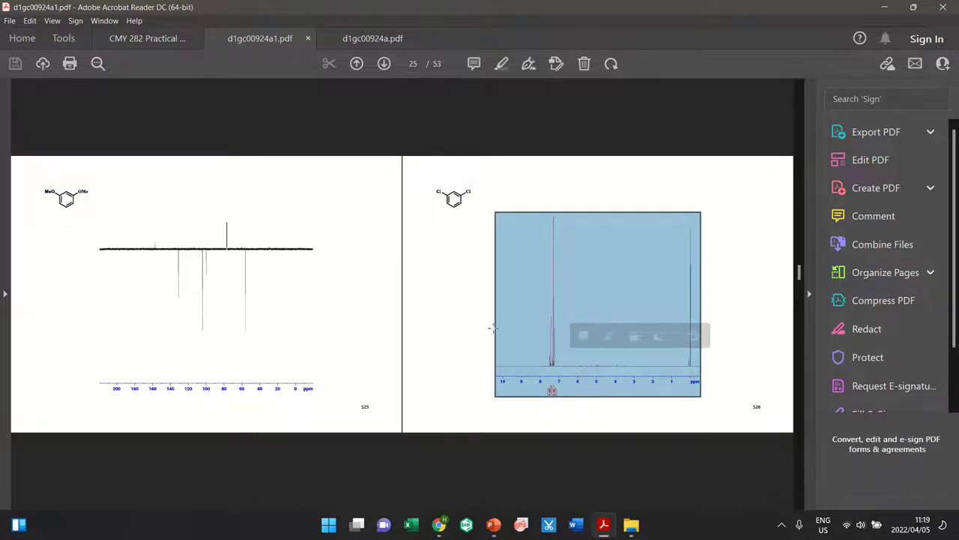
pyautogui.click(452, 316)
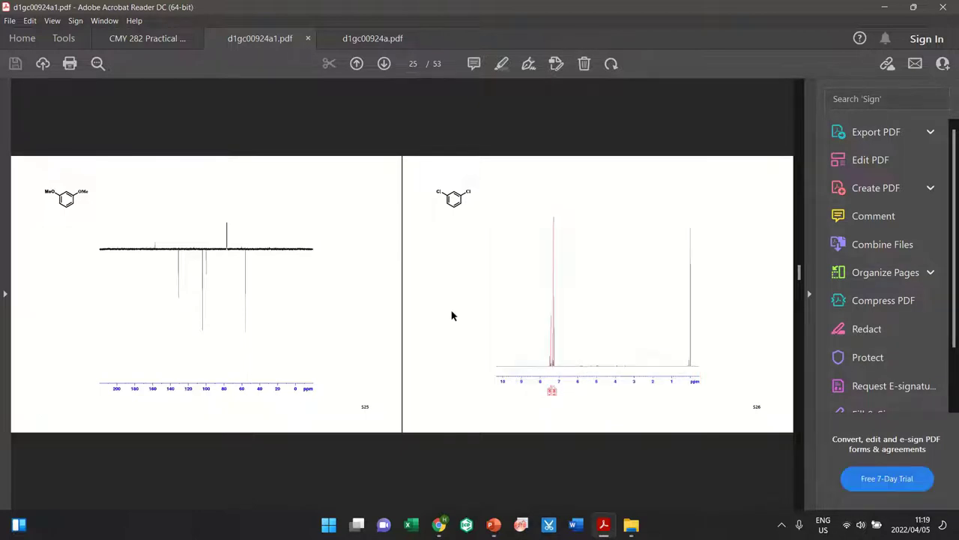
# Capture the 1,3-dichlorobenzene proton NMR spectrum, including its ppm axis, with Sniptool 2.0 and copy it to the clipboard
pyautogui.click(555, 530)
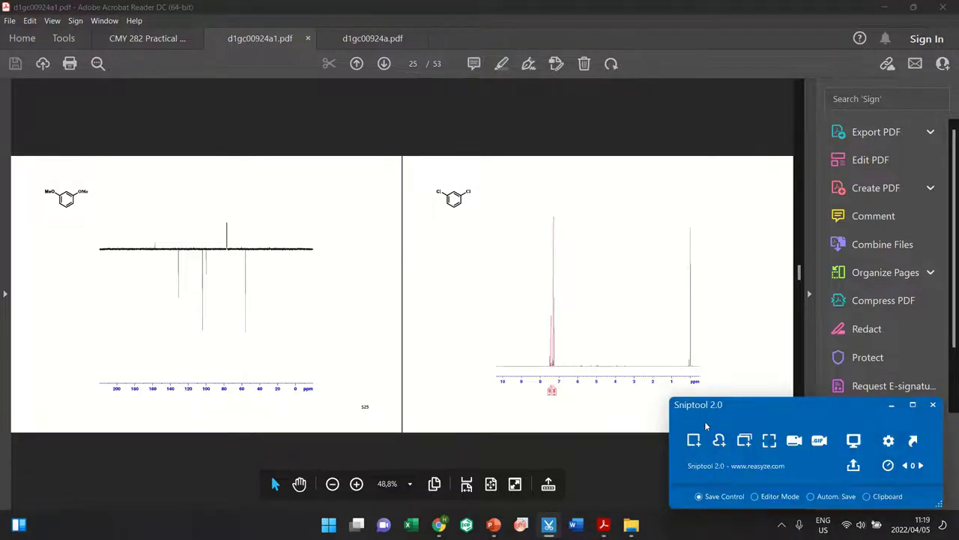
pyautogui.click(694, 441)
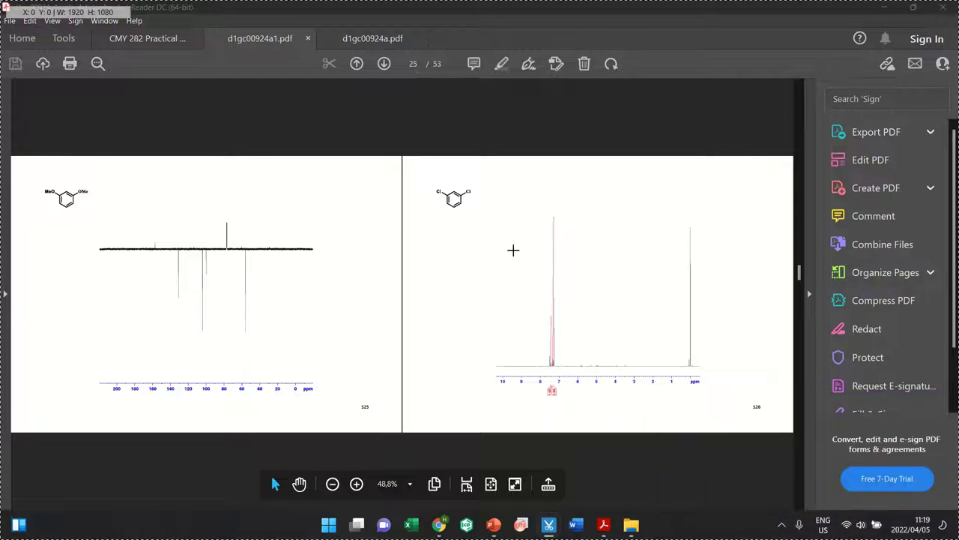
pyautogui.moveTo(480, 201); pyautogui.dragTo(724, 403)
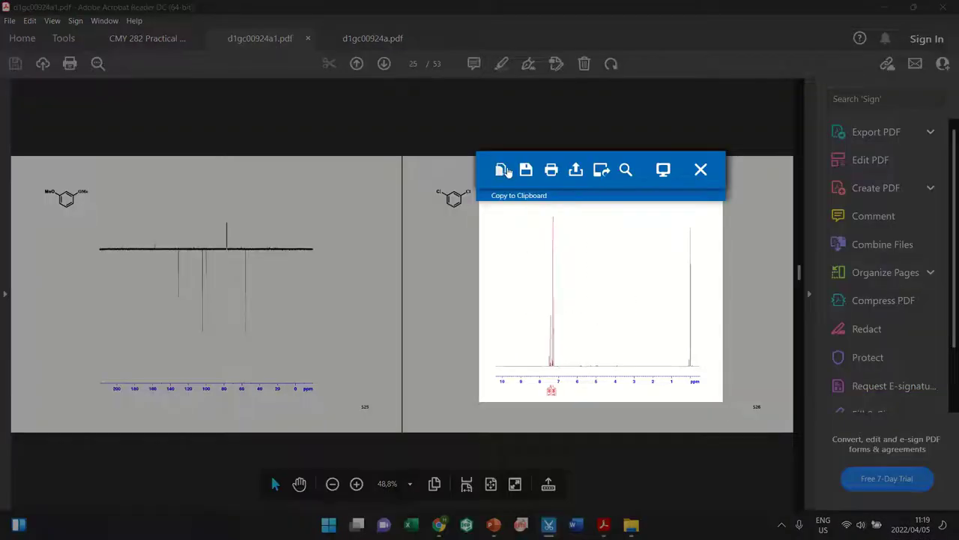
pyautogui.click(503, 170)
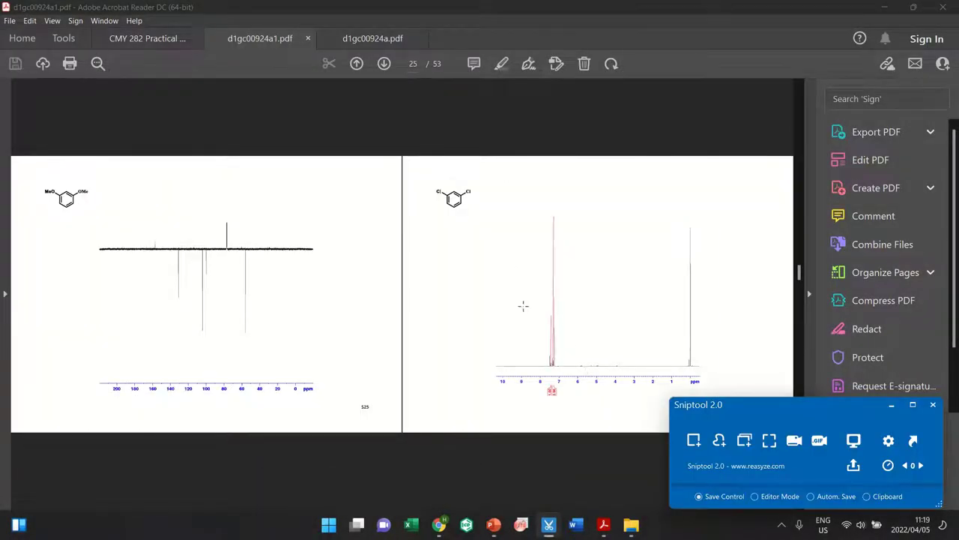
# Create a blank Word document and paste the captured NMR spectrum into it
pyautogui.click(575, 525)
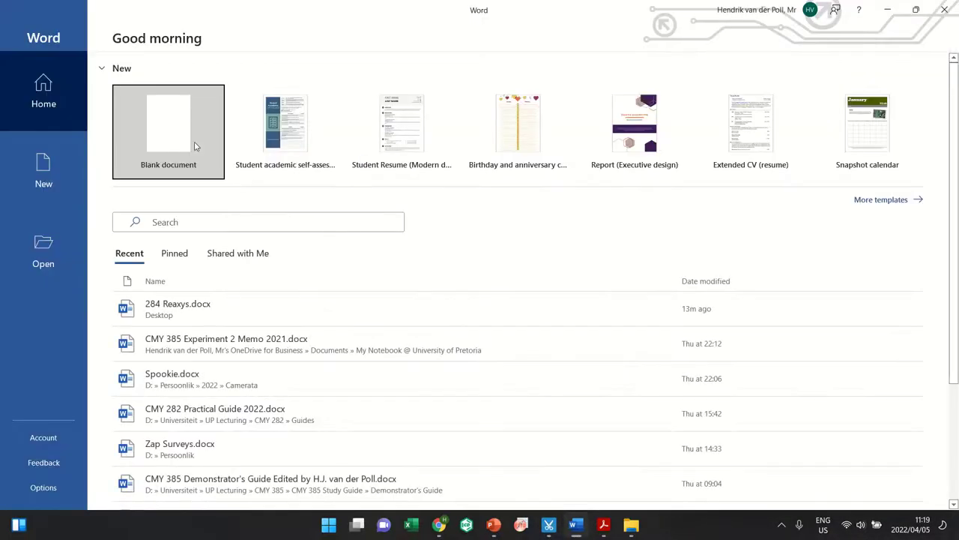
pyautogui.click(196, 147)
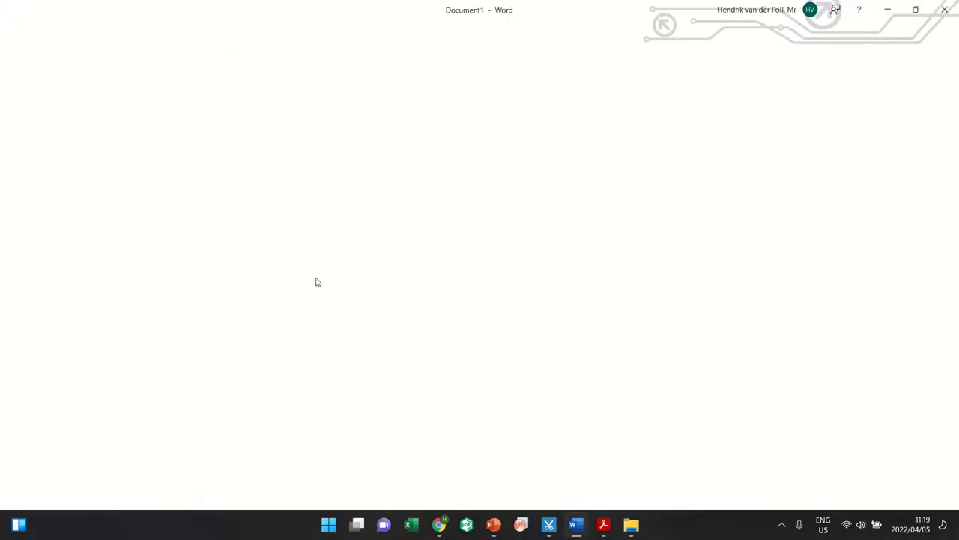
pyautogui.hotkey('ctrl', 'v')
pyautogui.click(465, 367)
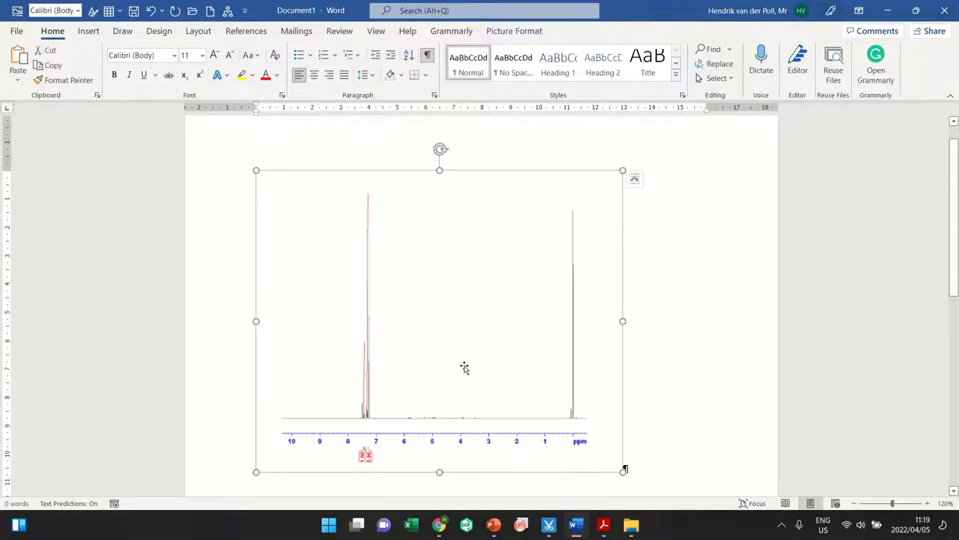
# Delete the pasted spectrum, close the Word document without keeping it, and close Sniptool
pyautogui.press('Delete')
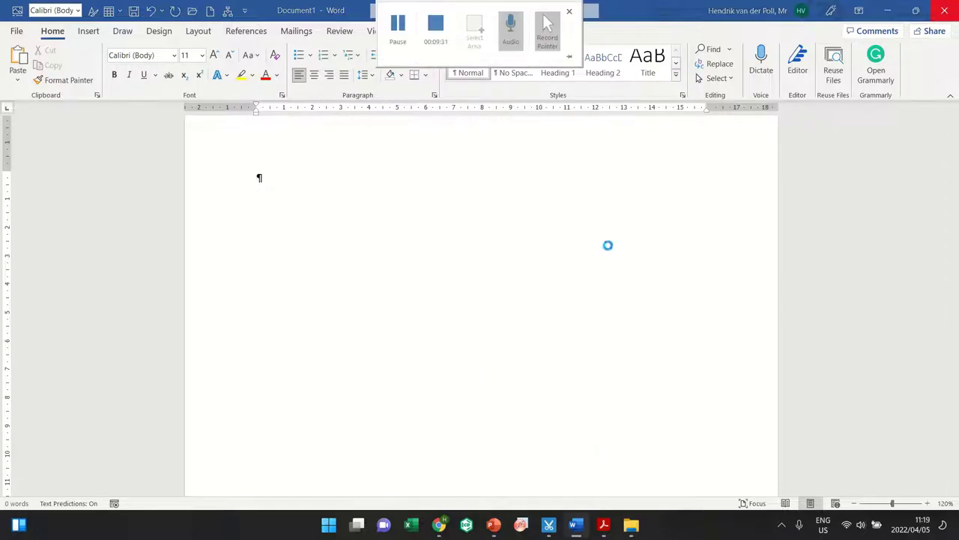
pyautogui.click(604, 336)
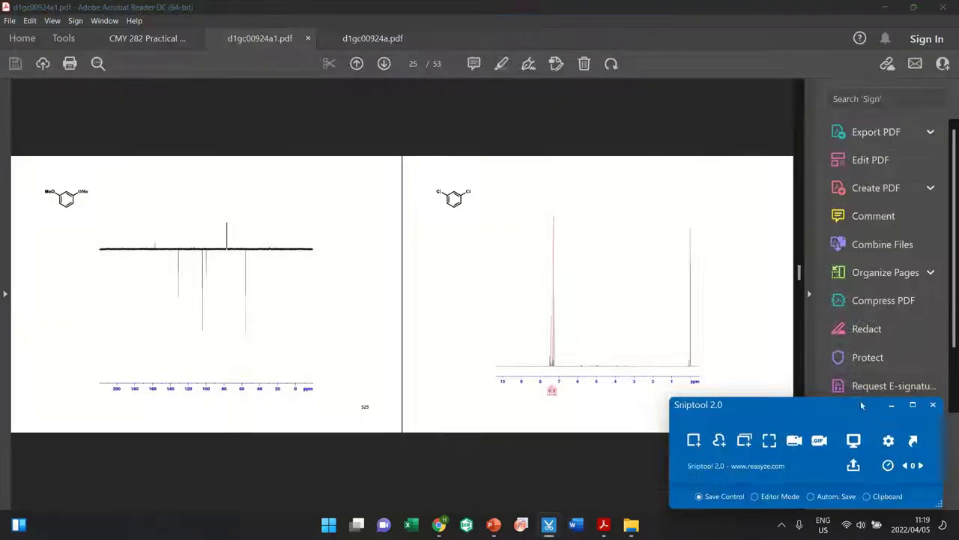
pyautogui.click(933, 404)
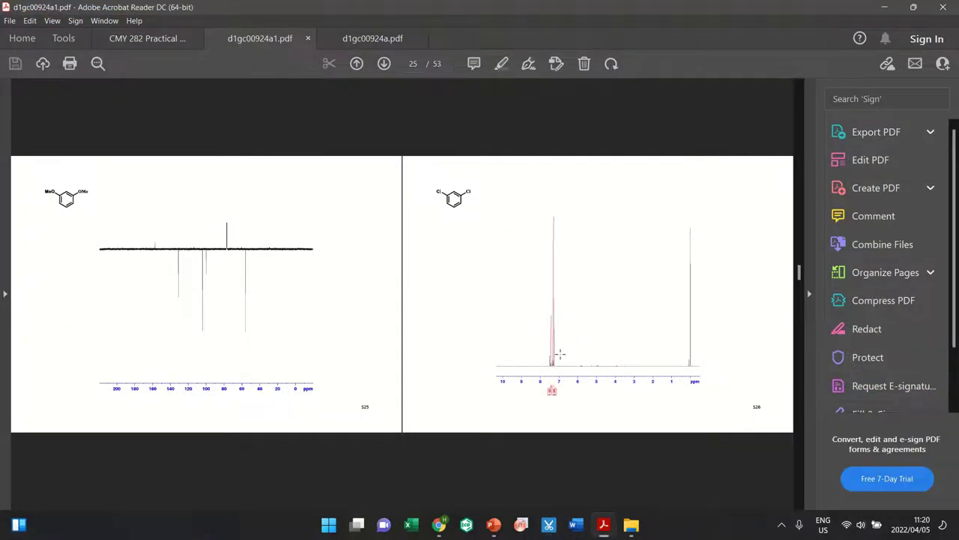
# Return to Reaxys in the browser and review the remaining NMR spectroscopy records for 1,3-dichlorobenzene down to the other spectra categories
pyautogui.click(439, 524)
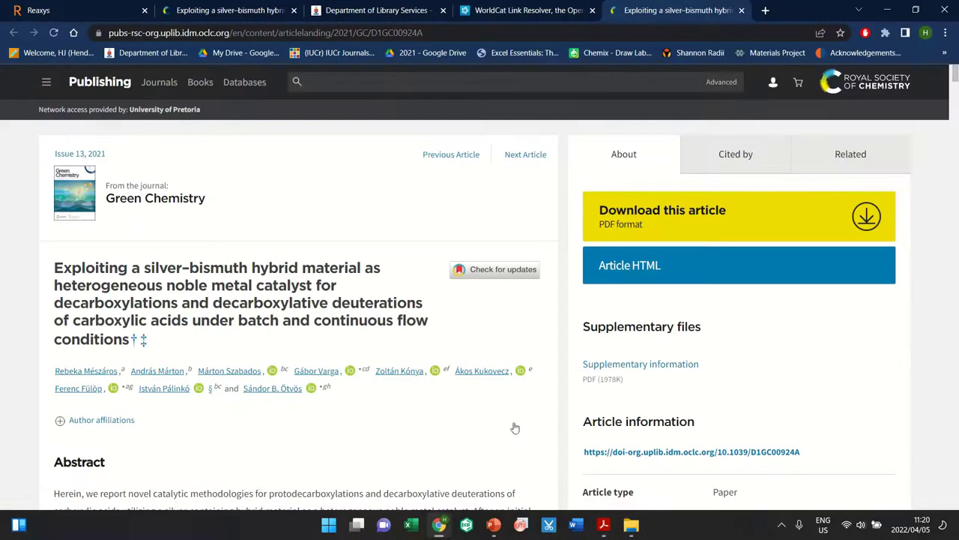
pyautogui.click(98, 11)
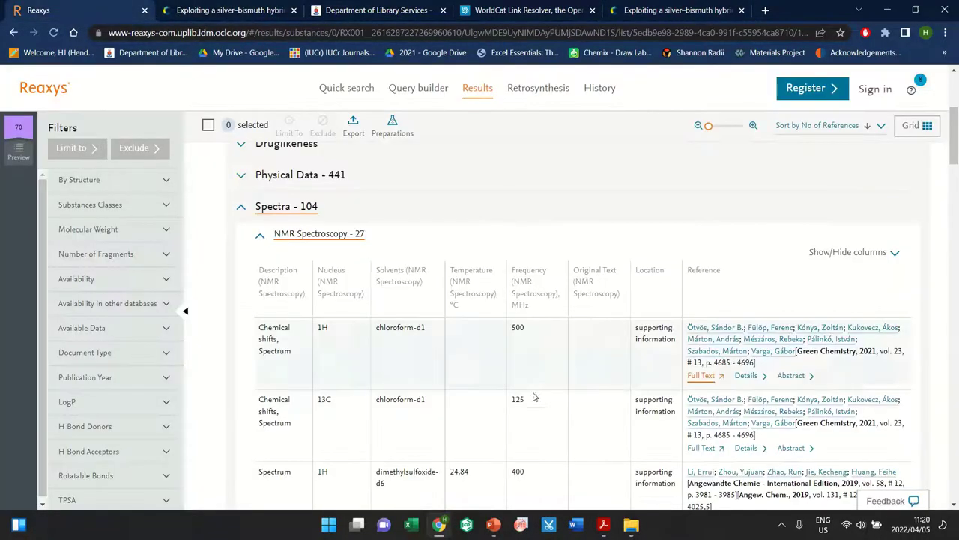
pyautogui.scroll(-3, 597, 400)
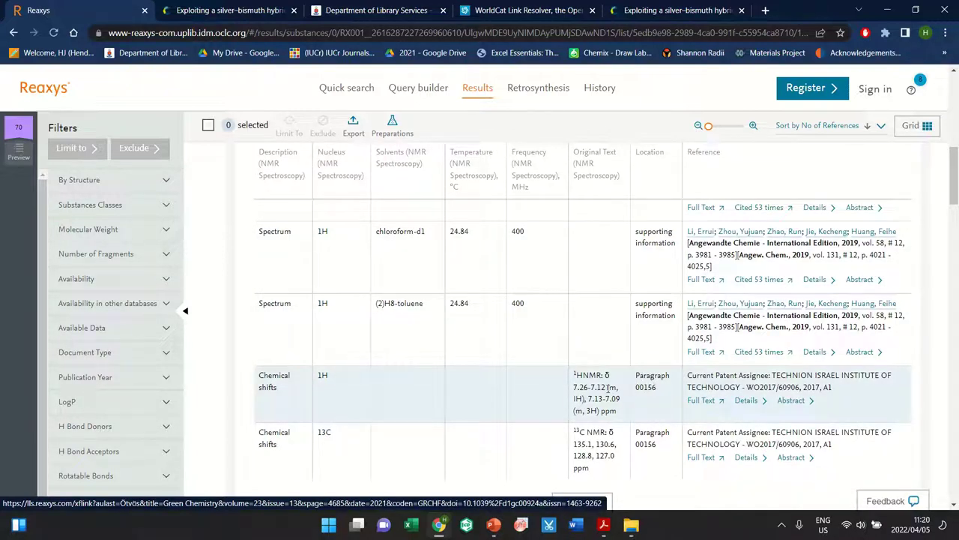
pyautogui.scroll(-2, 613, 391)
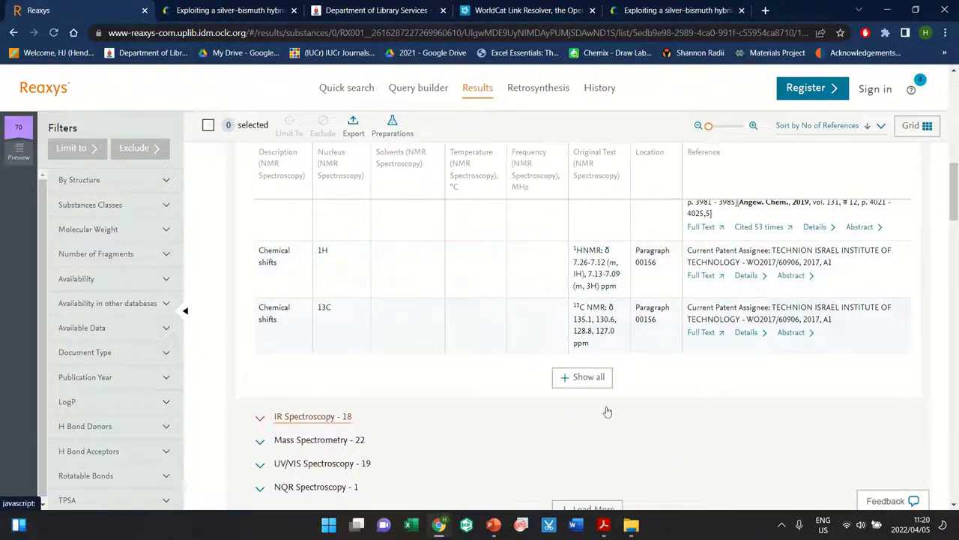
# Collapse the NMR Spectroscopy section in the 1,3-dichlorobenzene record and return to the substance's summary
pyautogui.click(582, 376)
pyautogui.scroll(1, 656, 360)
pyautogui.scroll(2, 656, 360)
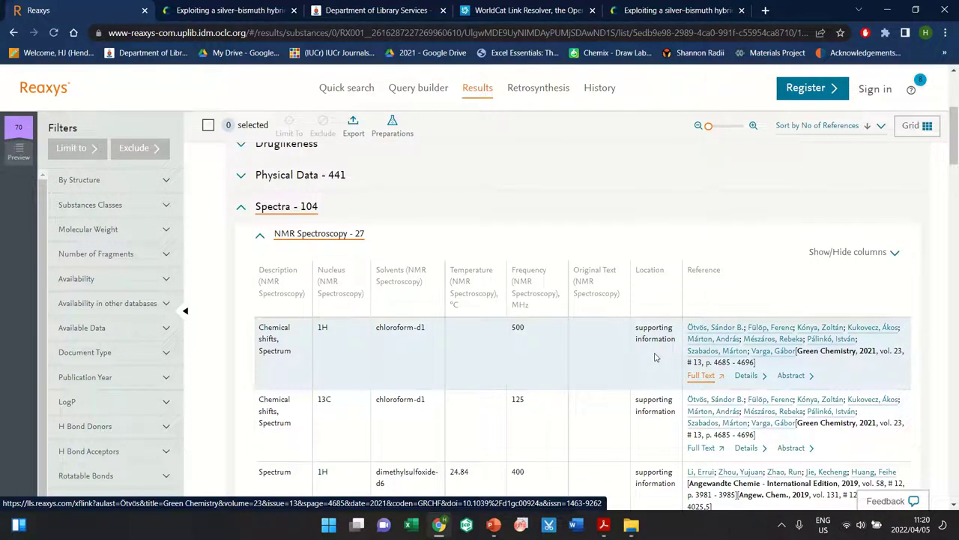
pyautogui.click(291, 237)
pyautogui.scroll(4, 424, 338)
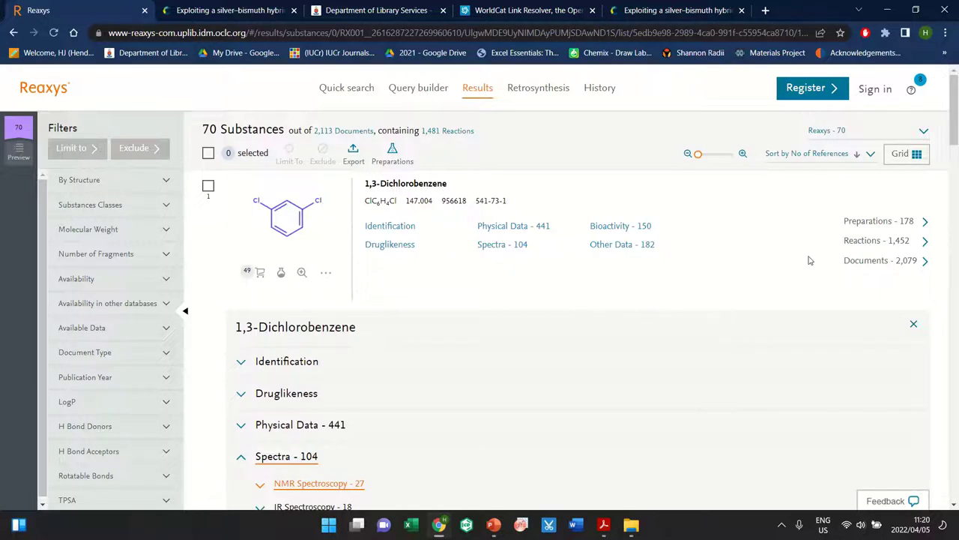
# Open the preparations of 1,3-dichlorobenzene and review the reaction conditions, yields and references through the m-dinitrobenzene route
pyautogui.click(917, 225)
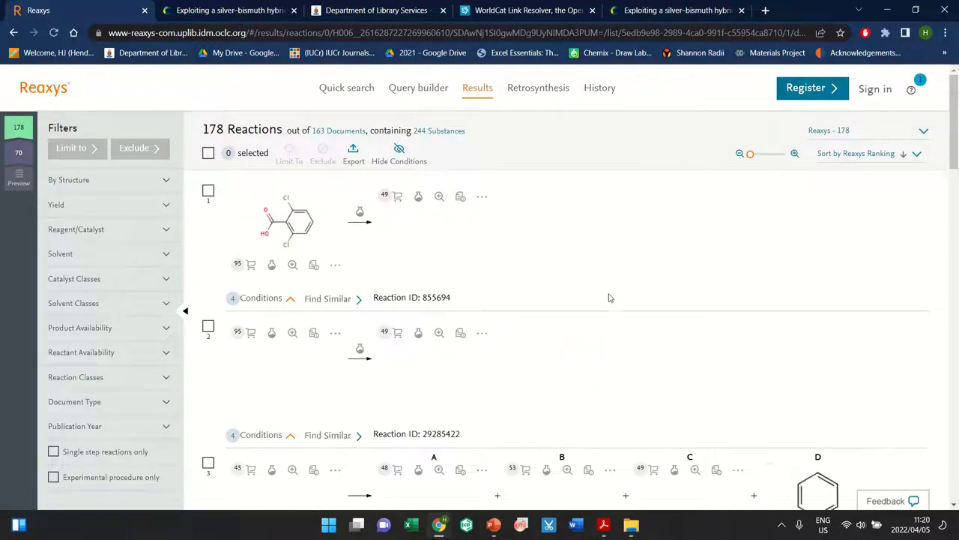
pyautogui.scroll(-1, 380, 237)
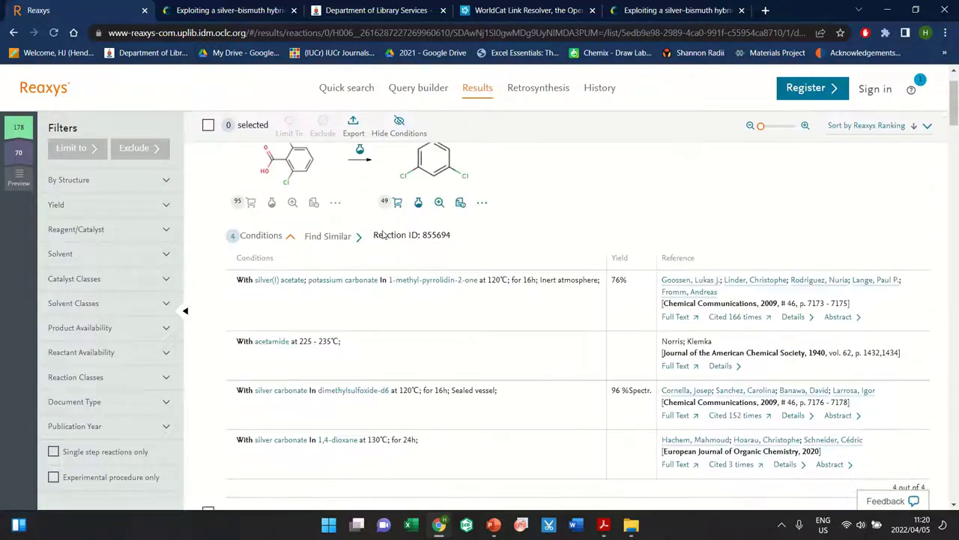
pyautogui.scroll(-2, 383, 235)
pyautogui.scroll(-10, 382, 235)
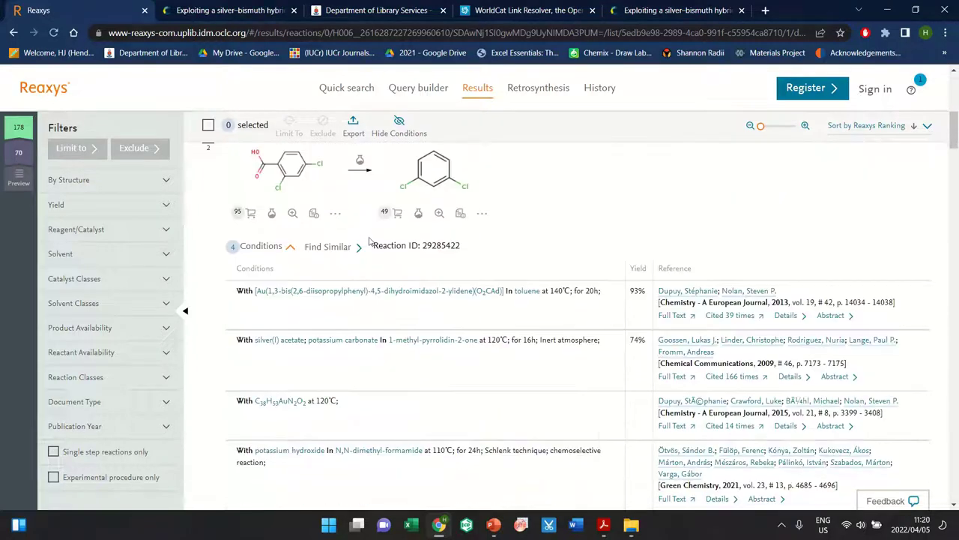
pyautogui.scroll(-6, 510, 288)
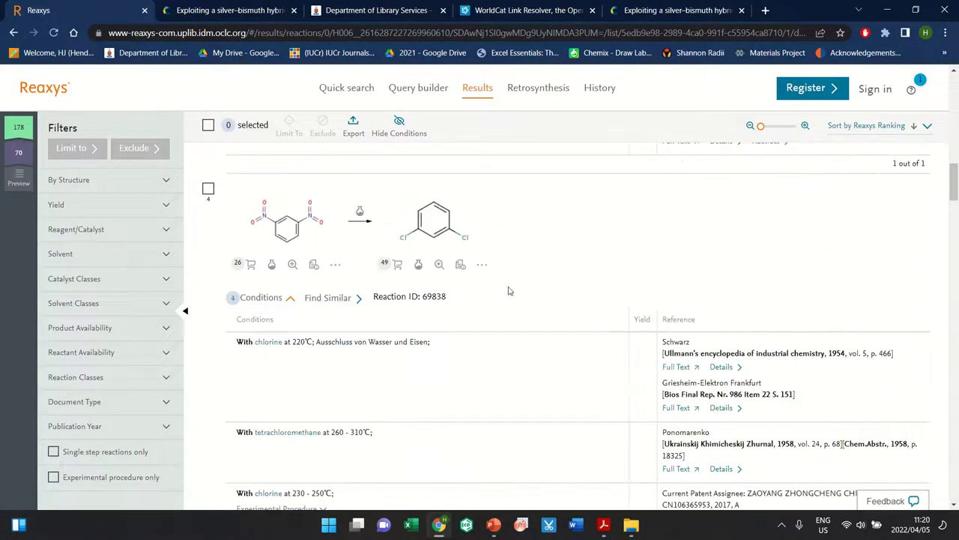
pyautogui.scroll(-2, 421, 268)
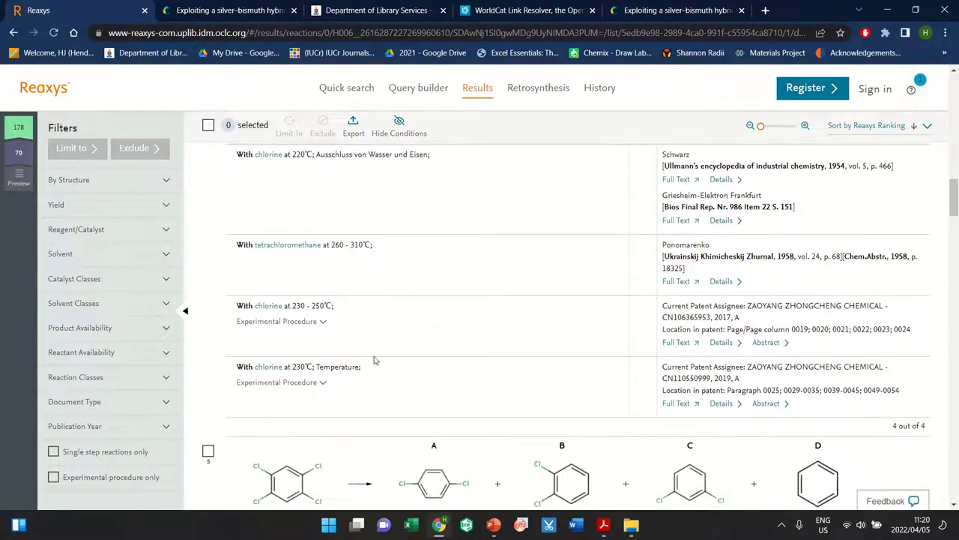
# Expand the experimental procedure for the m-dinitrobenzene reaction with chlorine at 230 °C from patent CN110550999 and read through its text
pyautogui.click(318, 388)
pyautogui.scroll(-2, 247, 325)
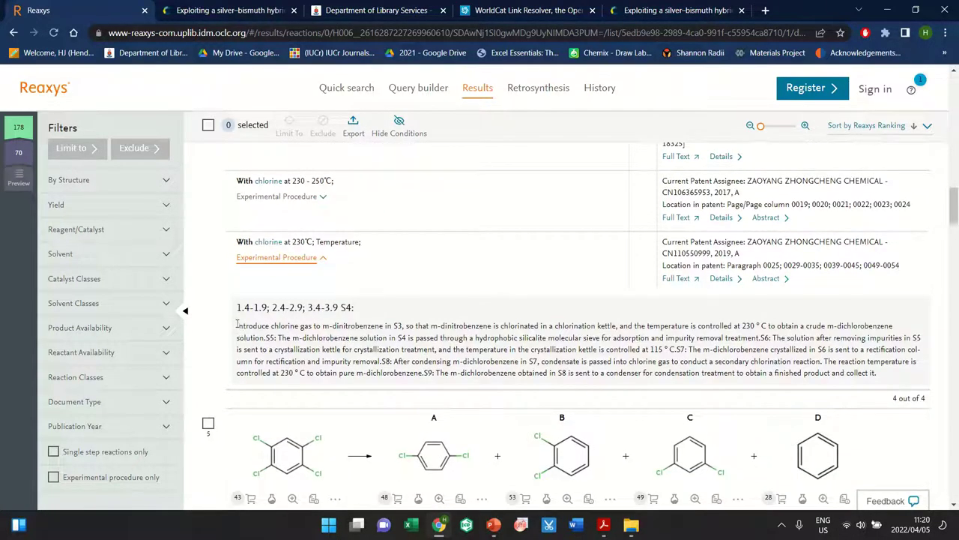
pyautogui.moveTo(237, 324); pyautogui.dragTo(892, 378)
pyautogui.click(847, 384)
pyautogui.scroll(3, 552, 384)
pyautogui.scroll(-2, 553, 388)
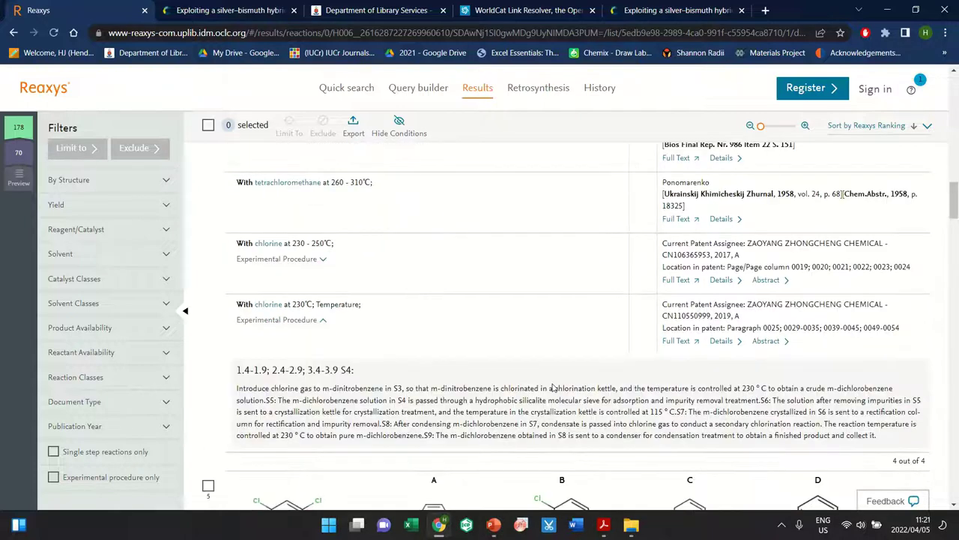
pyautogui.scroll(1, 553, 388)
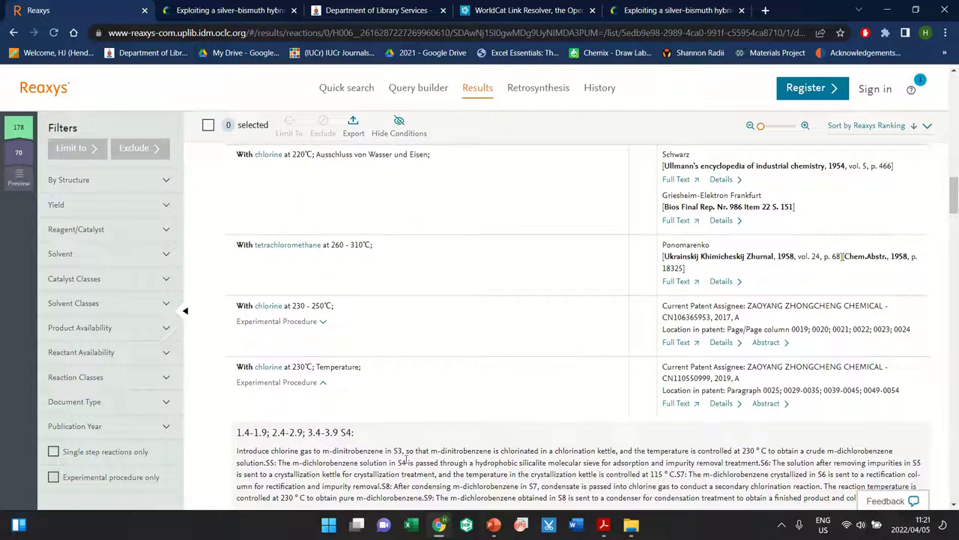
# Return to the first listed preparation, from 2,6-dichlorobenzoic acid, and examine its conditions, yields and references
pyautogui.scroll(5, 570, 473)
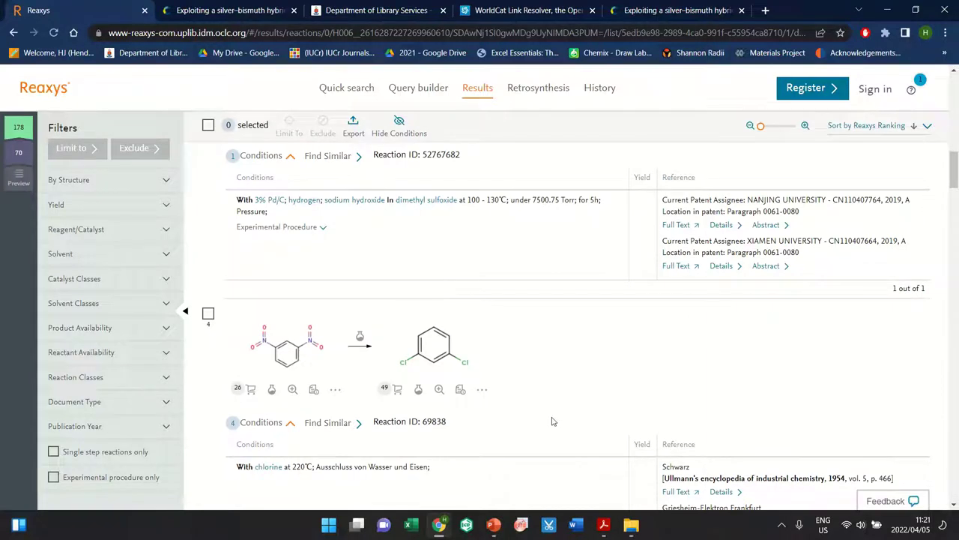
pyautogui.scroll(4, 557, 431)
pyautogui.scroll(5, 557, 429)
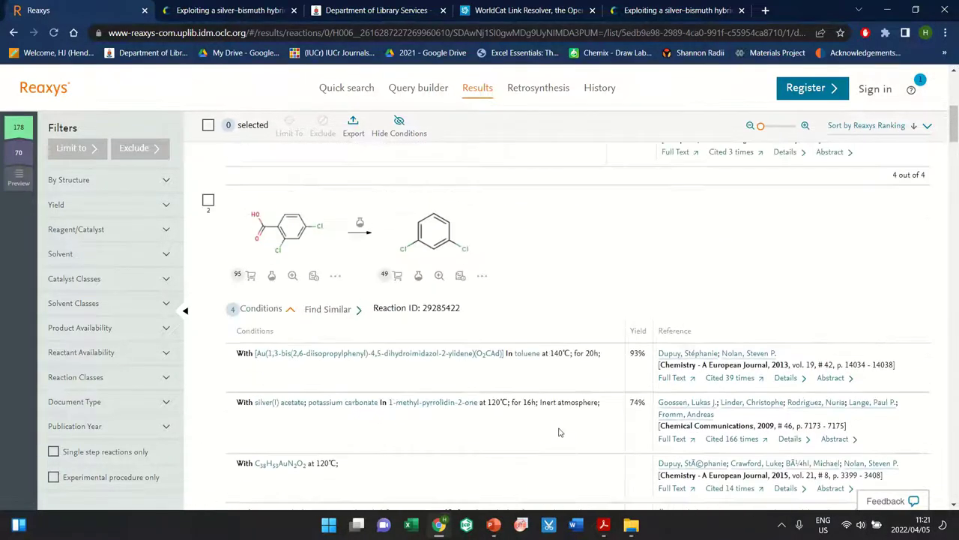
pyautogui.scroll(6, 633, 385)
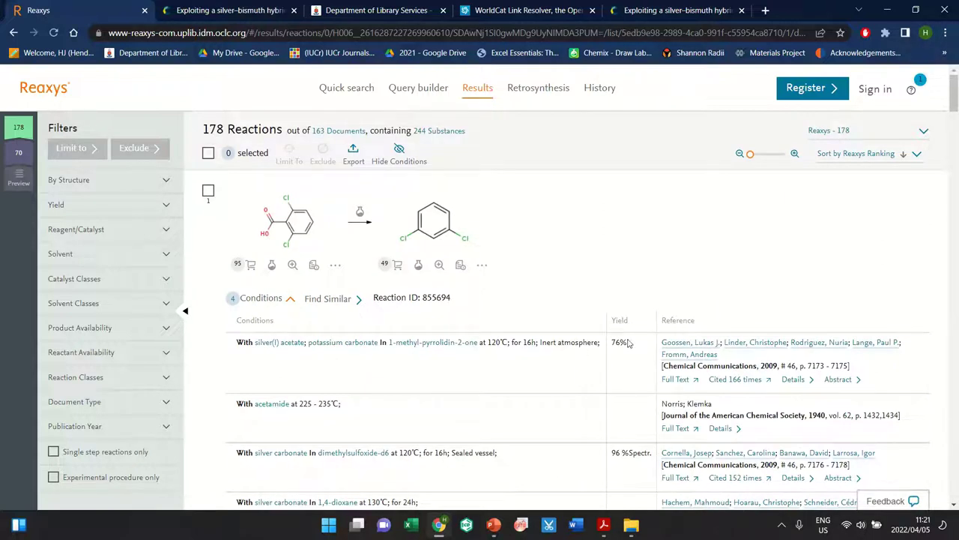
pyautogui.scroll(-1, 627, 408)
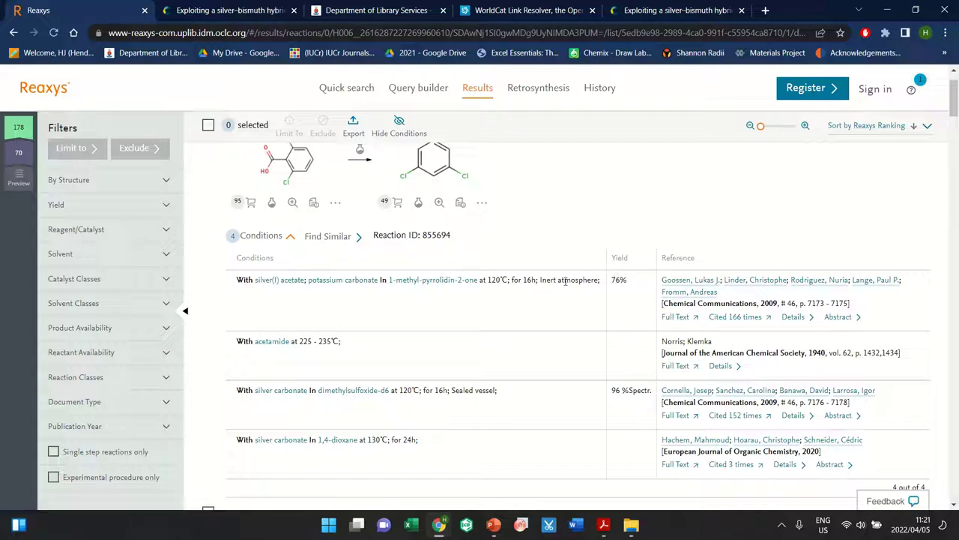
pyautogui.scroll(1, 568, 283)
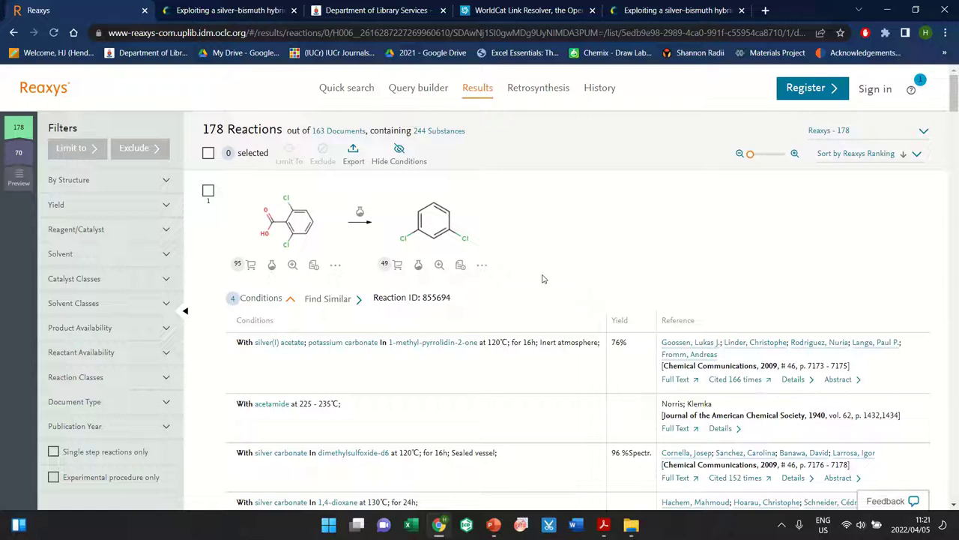
# Check the UP Library assignment question in the CMY 282 Practical Guide in Acrobat Reader, and return to the Green Chemistry article page in Chrome
pyautogui.moveTo(604, 525)
pyautogui.click(453, 477)
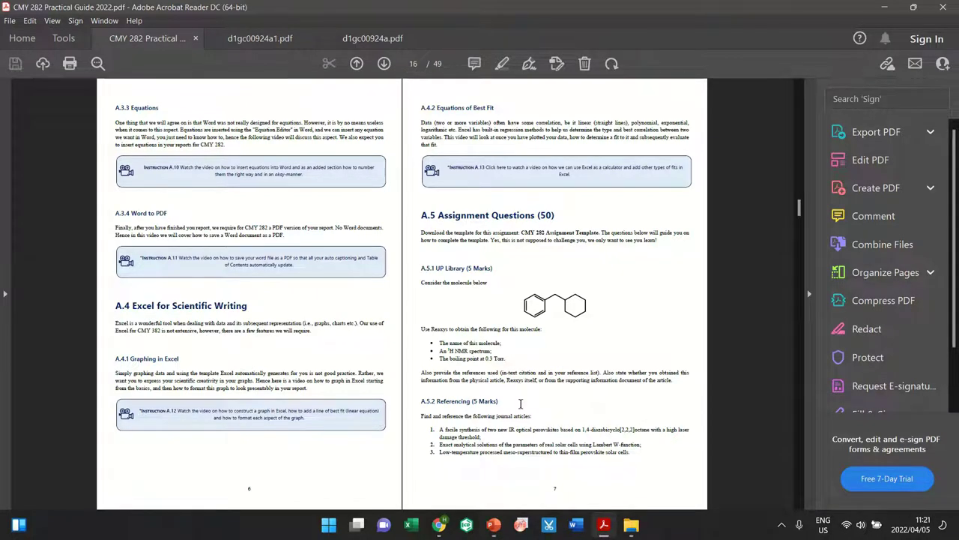
pyautogui.click(439, 527)
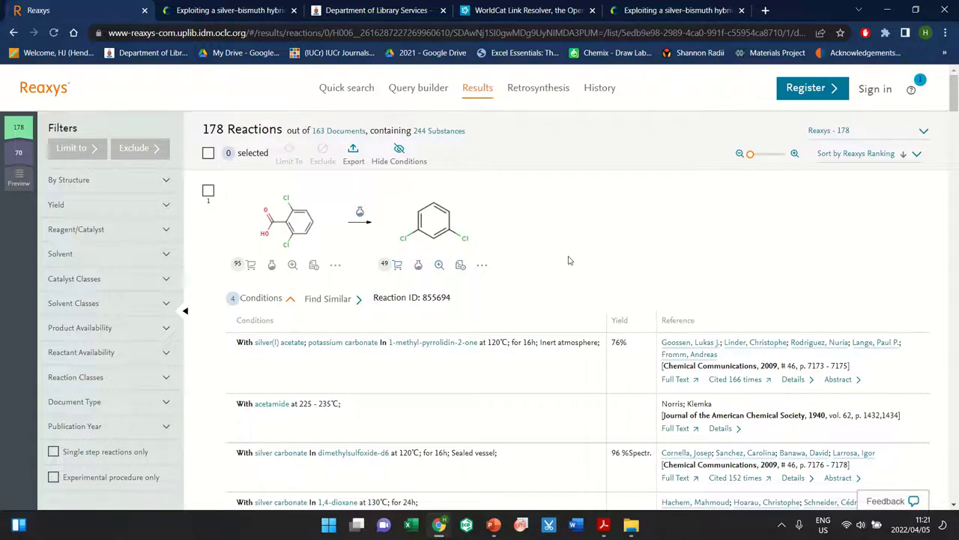
pyautogui.click(645, 10)
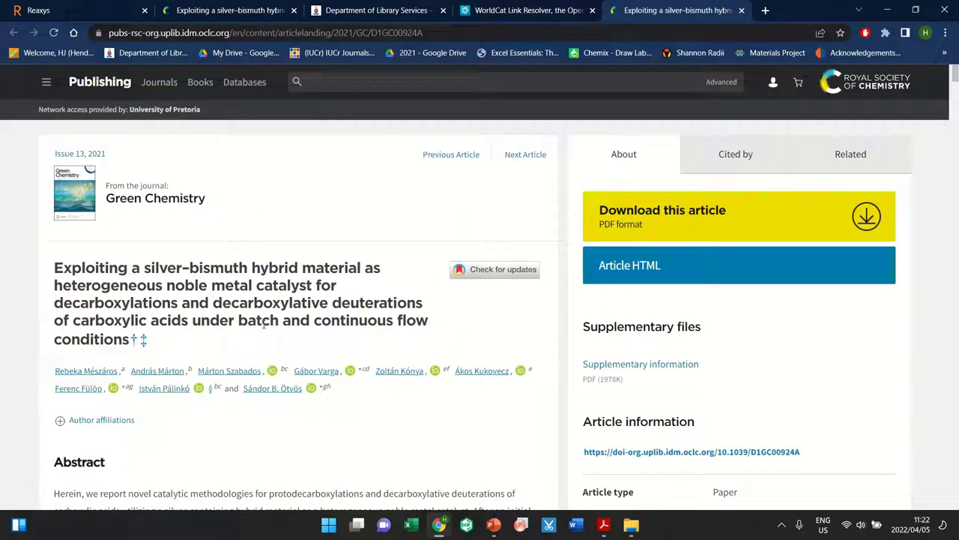